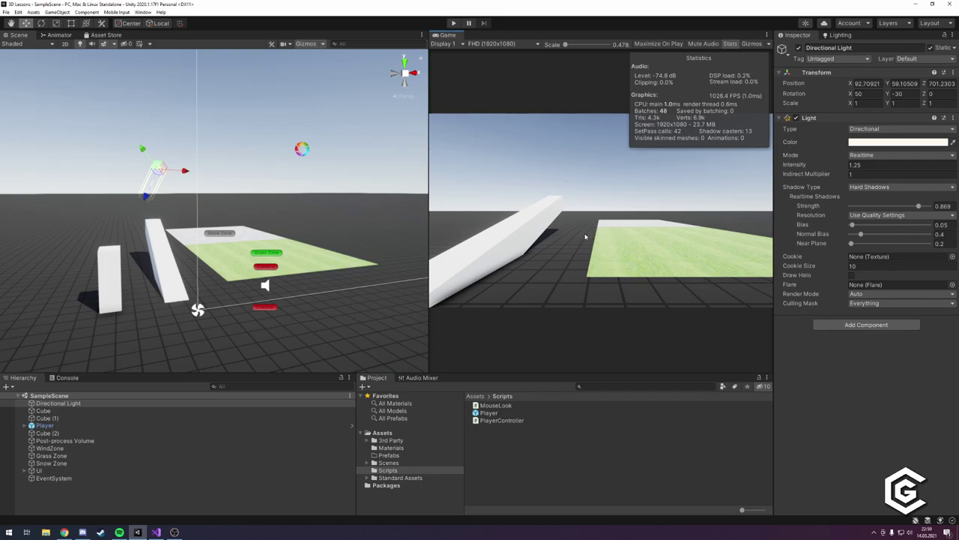
Rotate the Scene view camera slightly, then switch over to OBS Studio.
right_drag(290, 278, 309, 280)
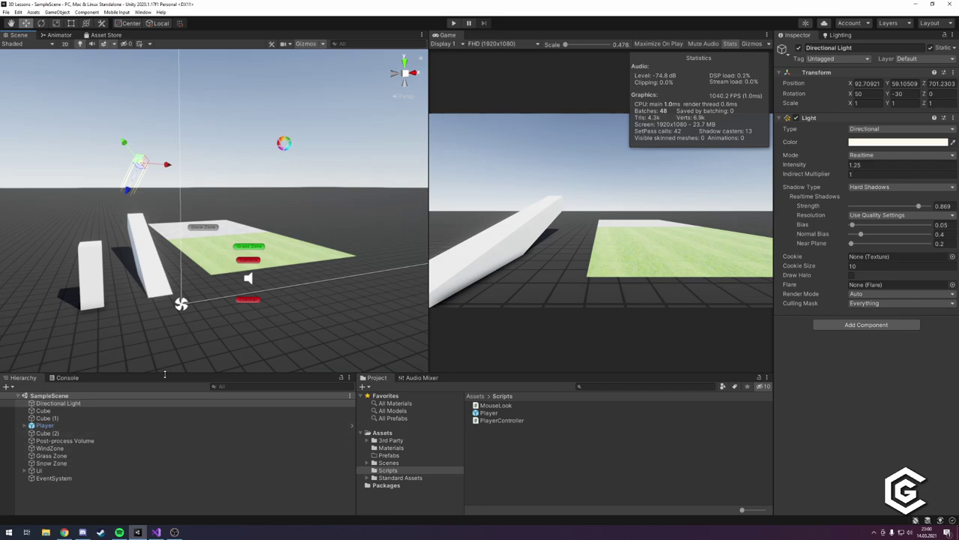
key(alt+Tab)
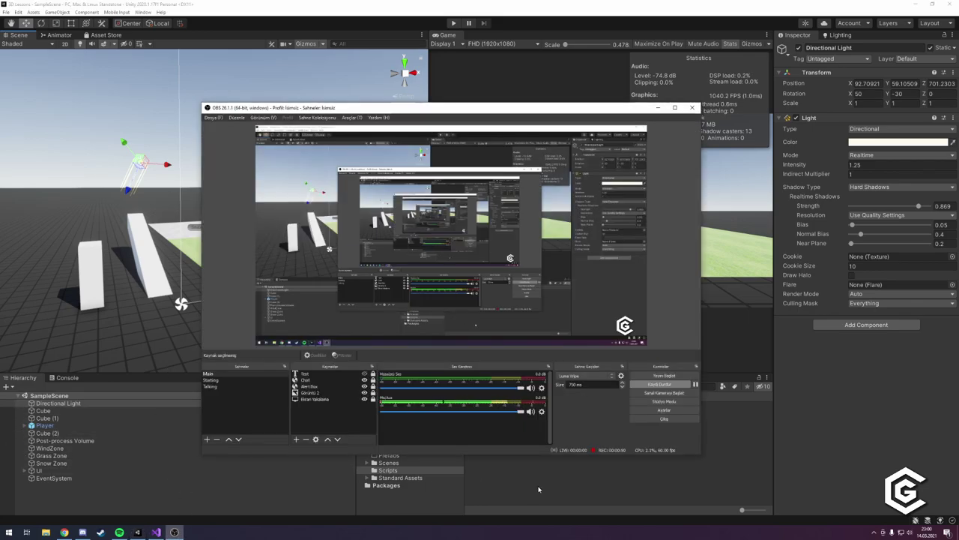
Minimize OBS so the Unity editor and its scene show again.
click(391, 310)
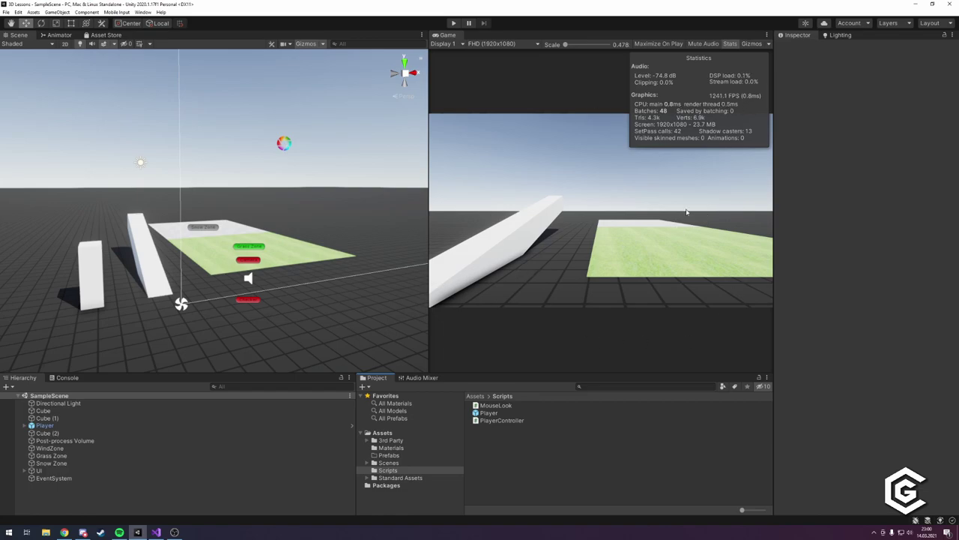
Orbit the scene, then walk the player across the Grass and Snow zones to the white cube.
mouse_move(225, 299)
right_down()
mouse_move(260, 268)
mouse_move(240, 269)
mouse_move(261, 294)
right_up()
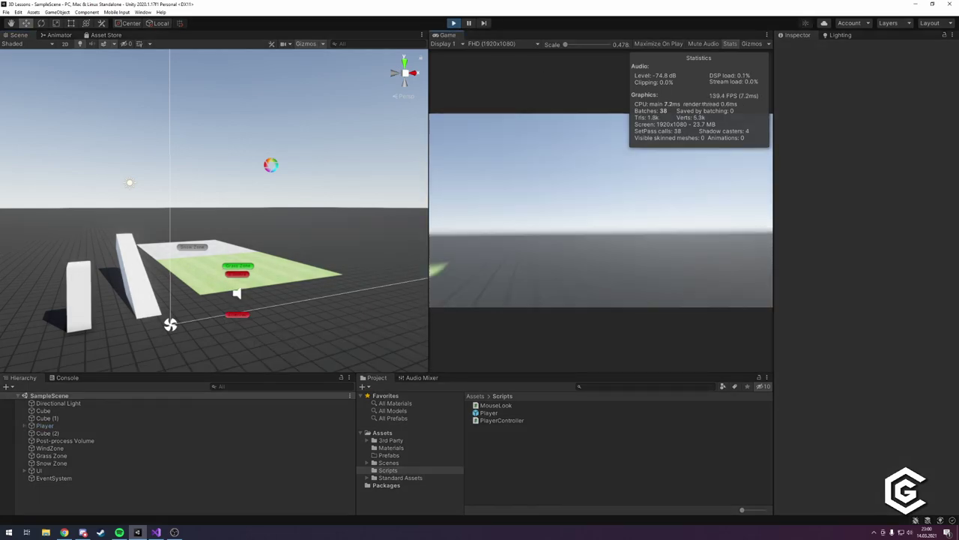
key(s)
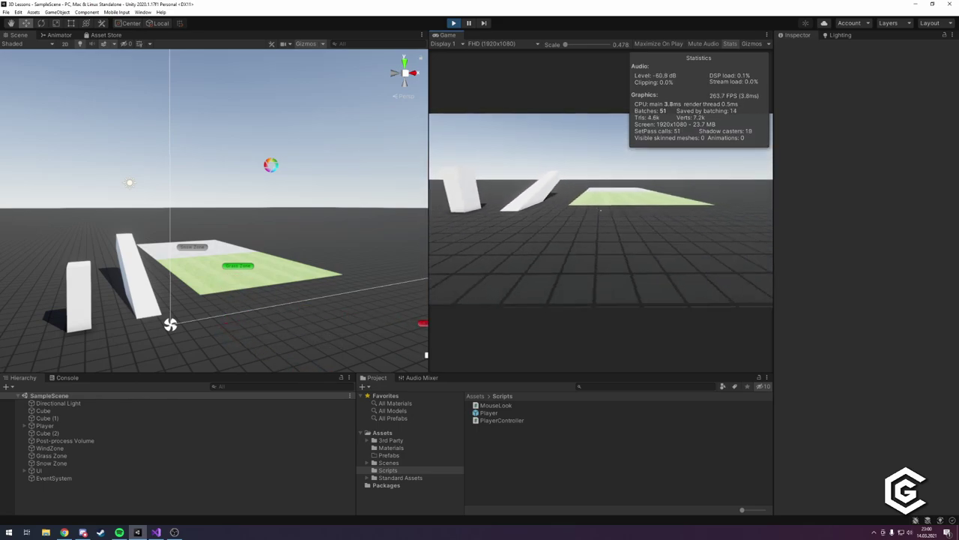
key(w)
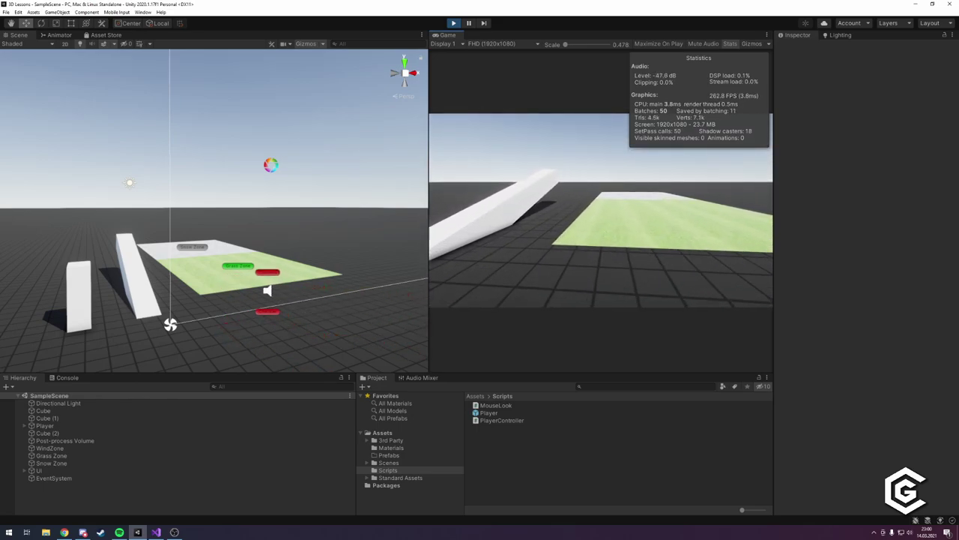
key(w)
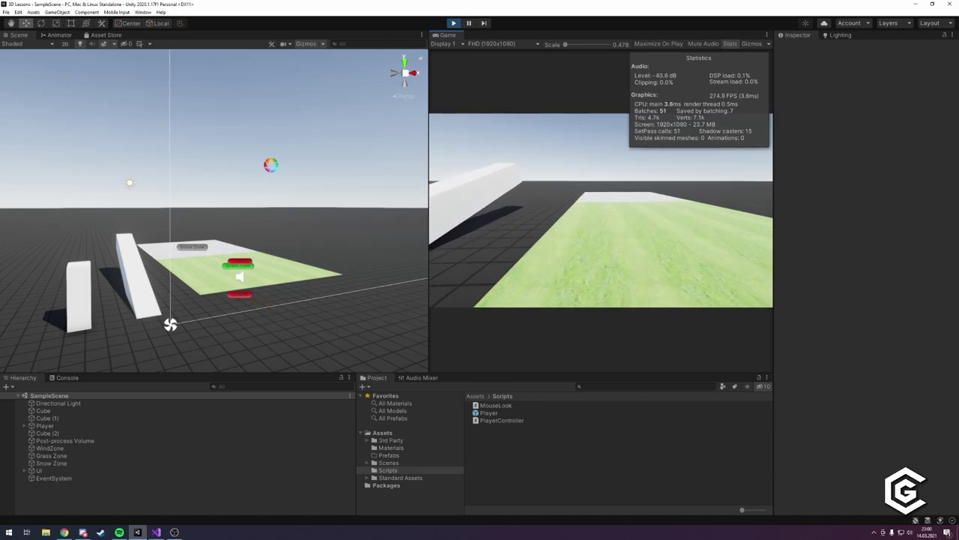
key(w)
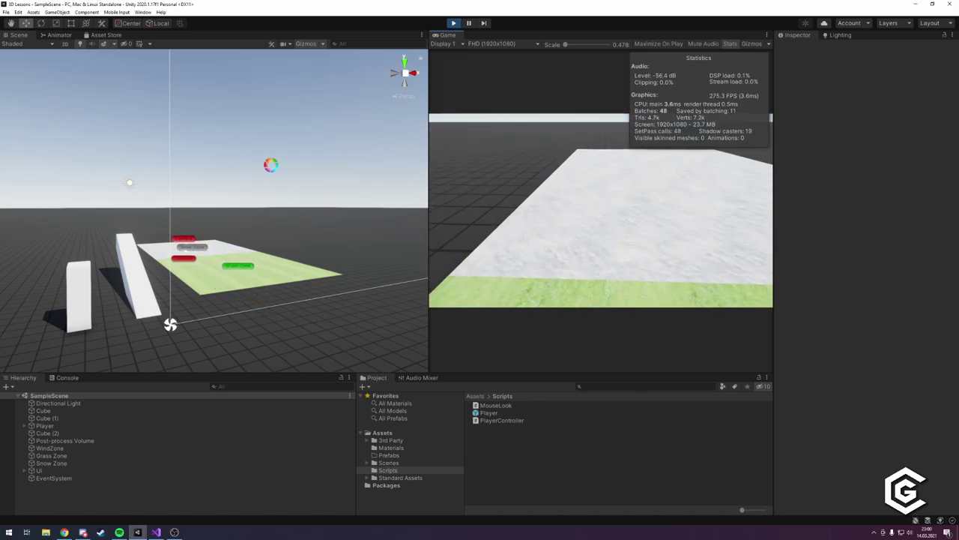
key(w)
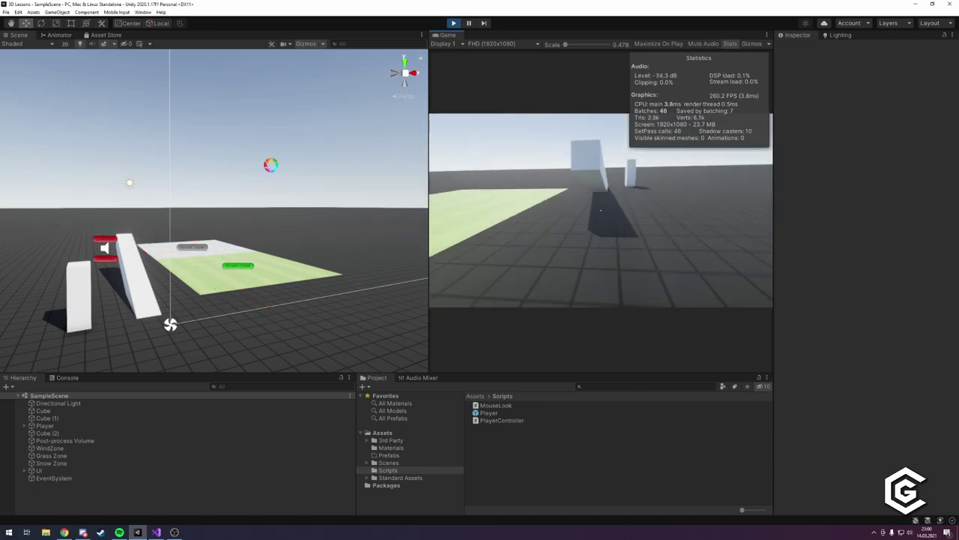
key(w)
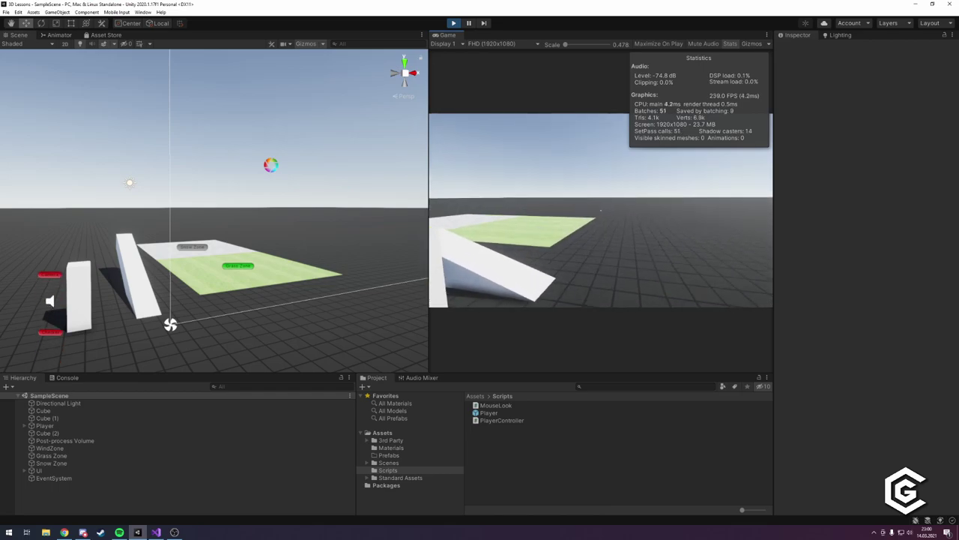
Sidestep past the white cube onto the slanted block, jump there, and head back toward the grass.
key(s)
key(w)
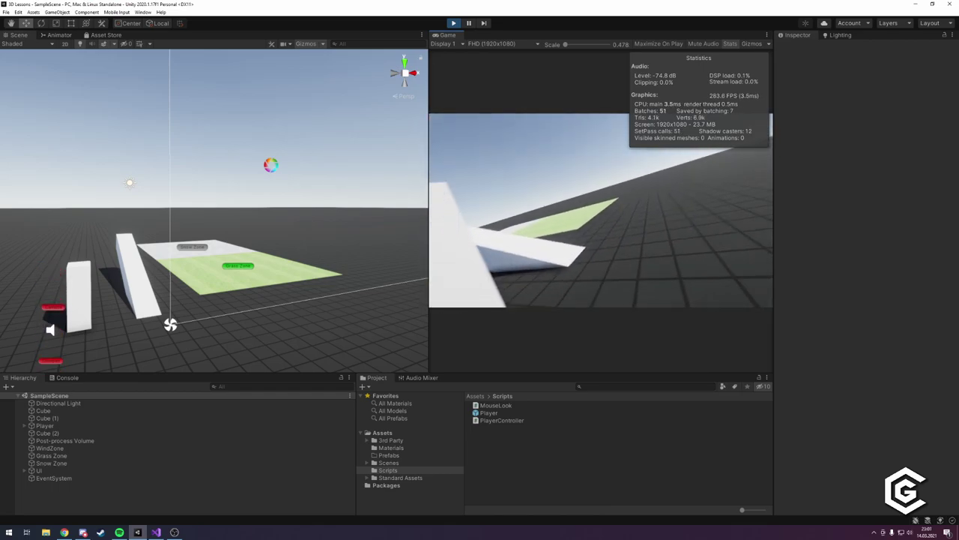
key(w)
key(a)
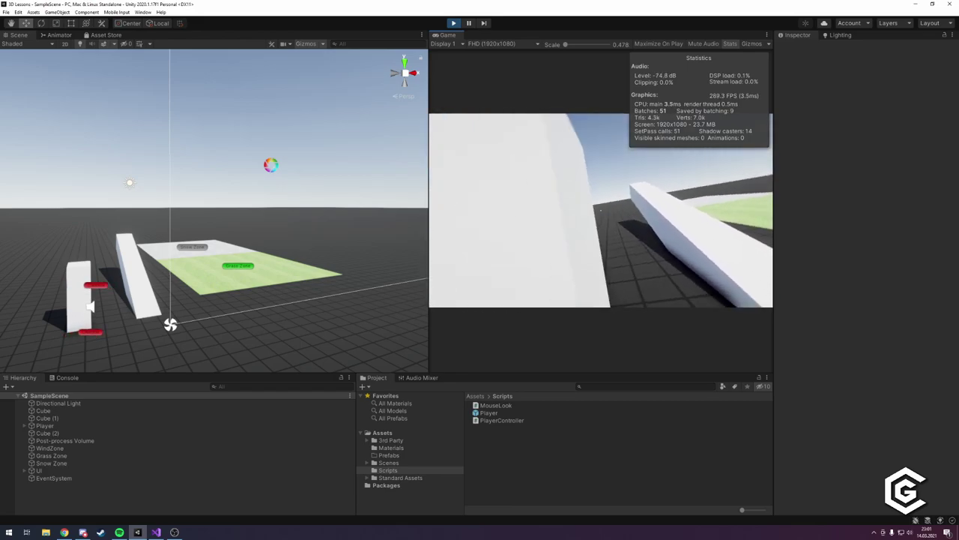
key(w)
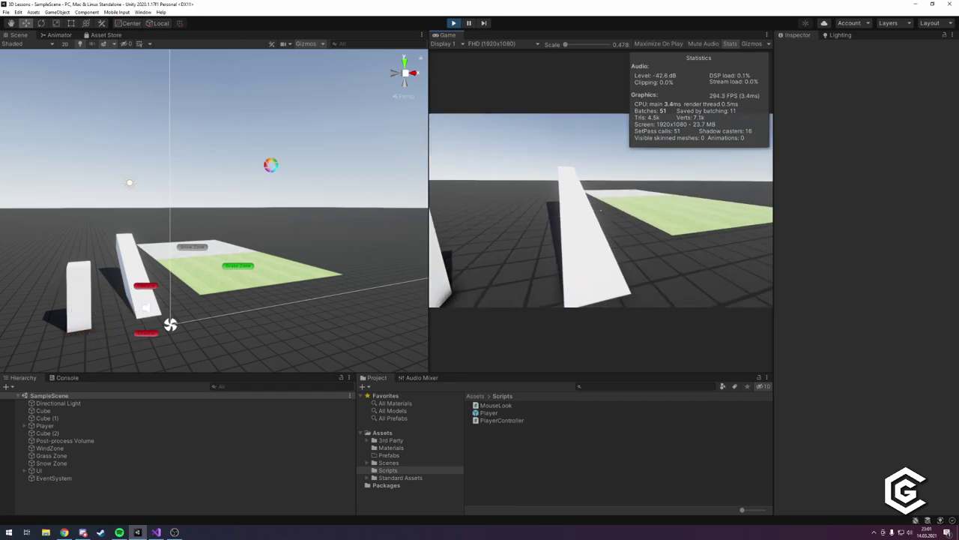
key(space)
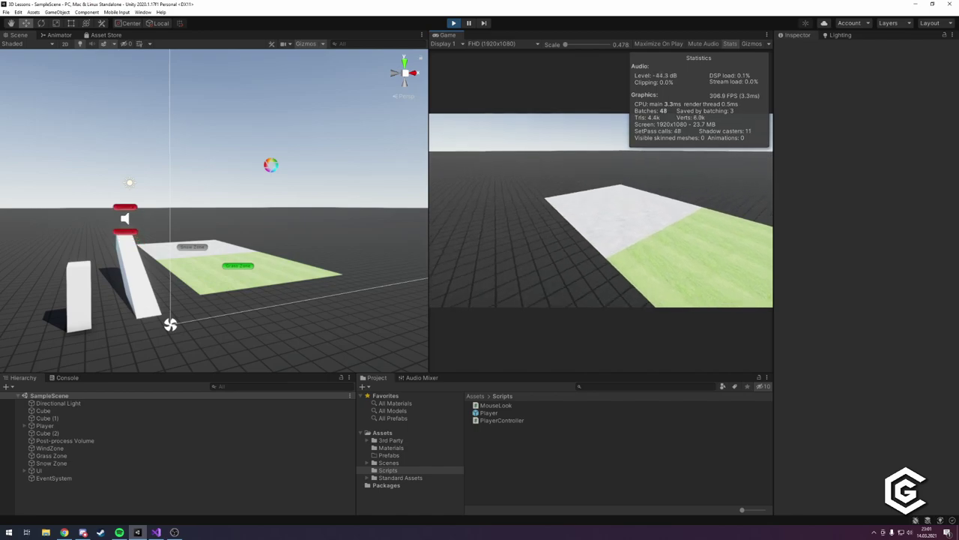
key(w)
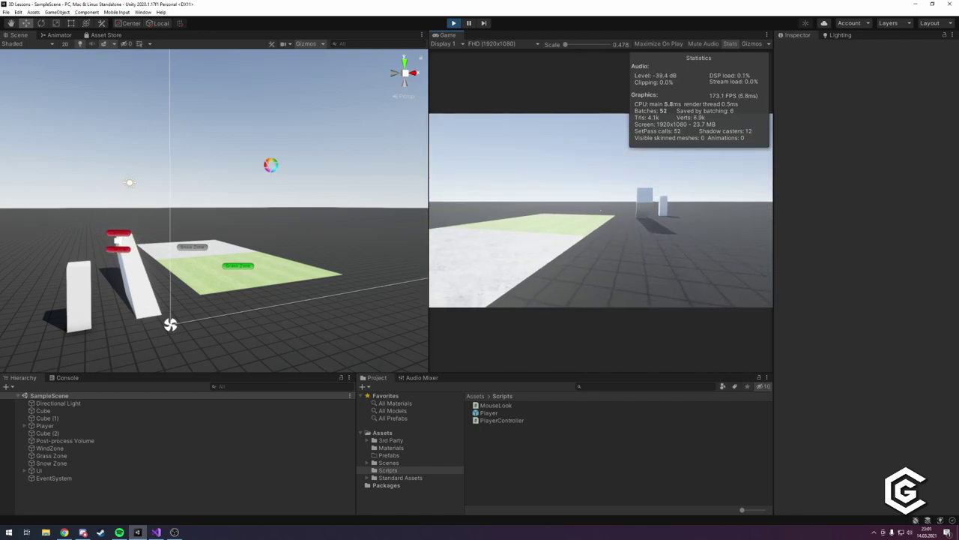
key(w)
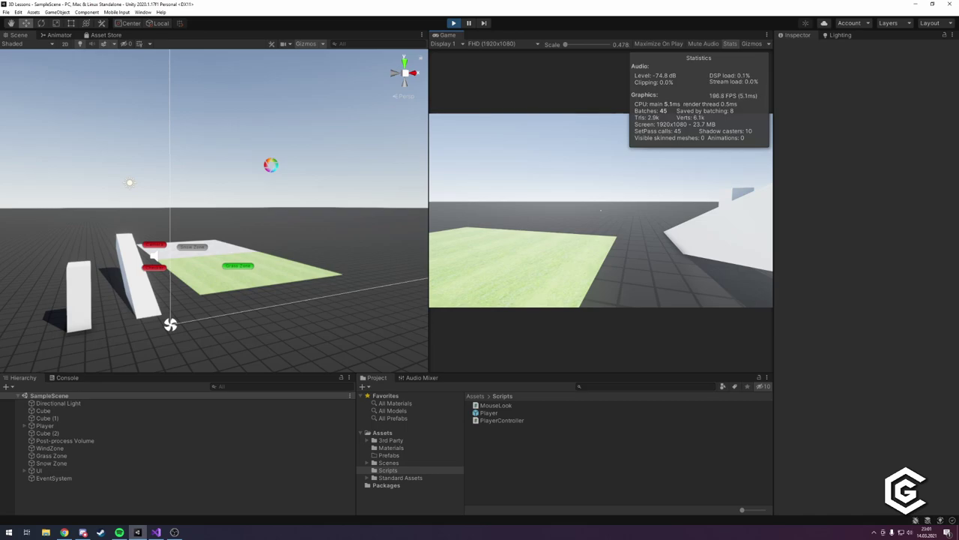
Walk off the grass, loop back across snow and ramp onto the Grass Zone, then exit Play Mode.
key(w)
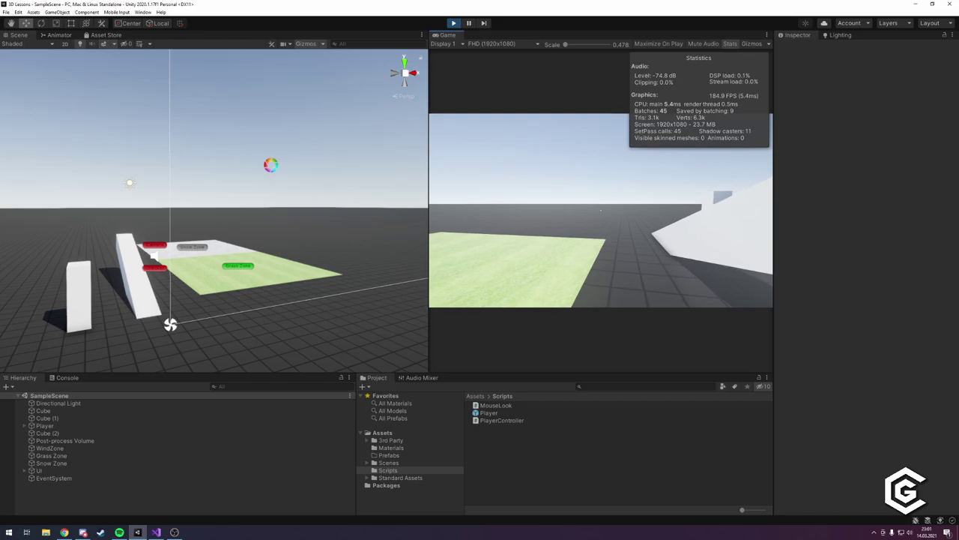
key(w)
key(w)
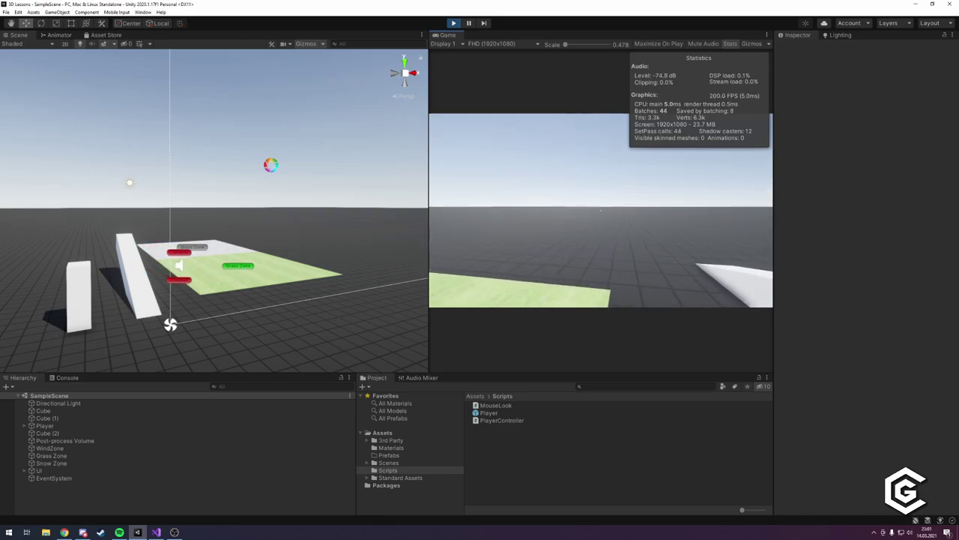
key(w)
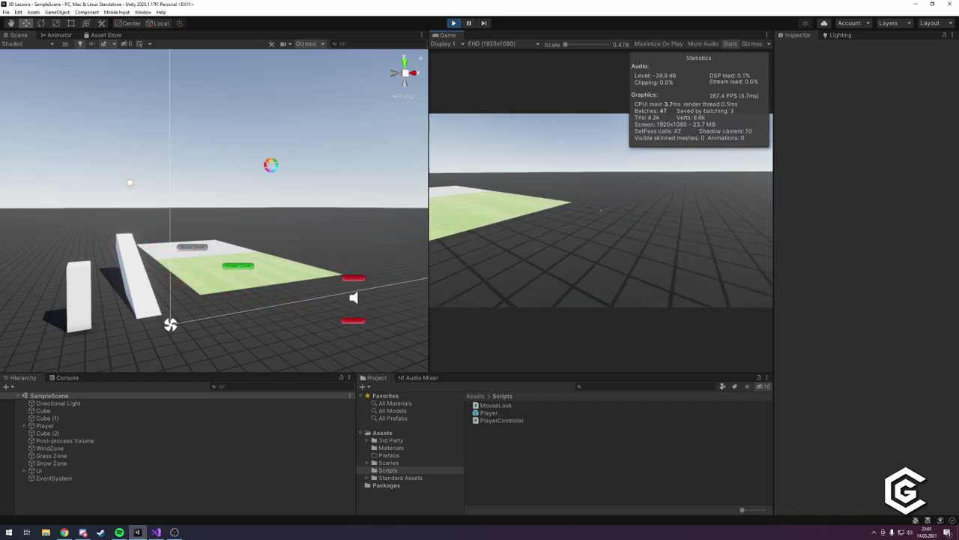
key(w)
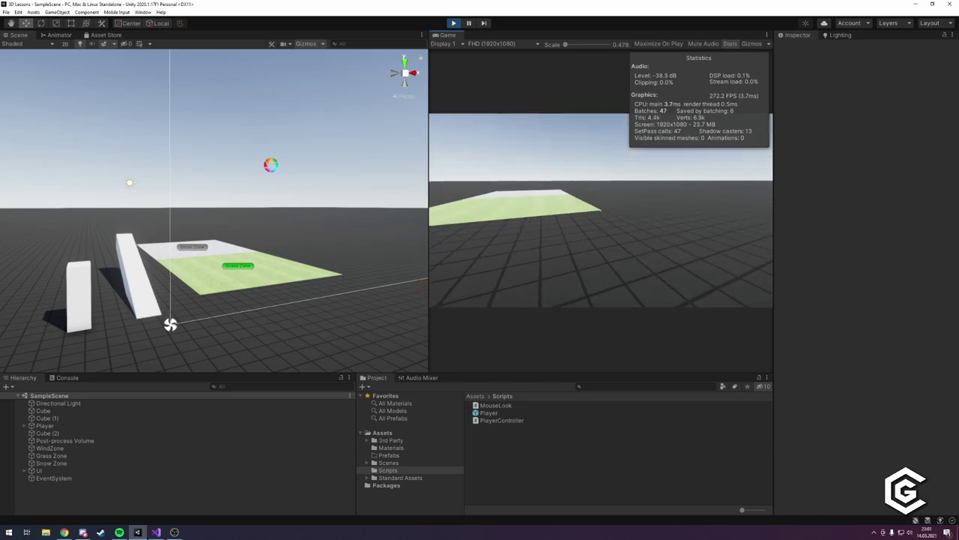
key(w)
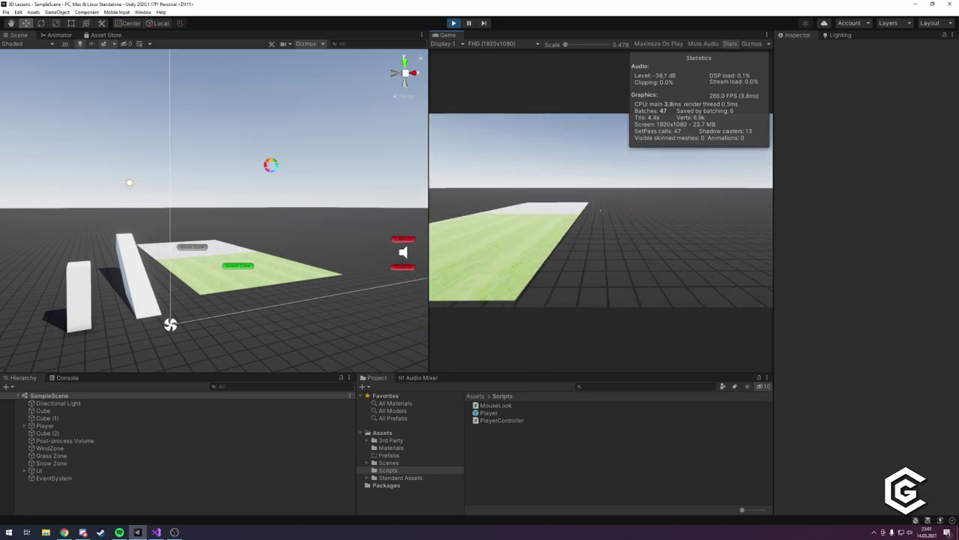
key(w)
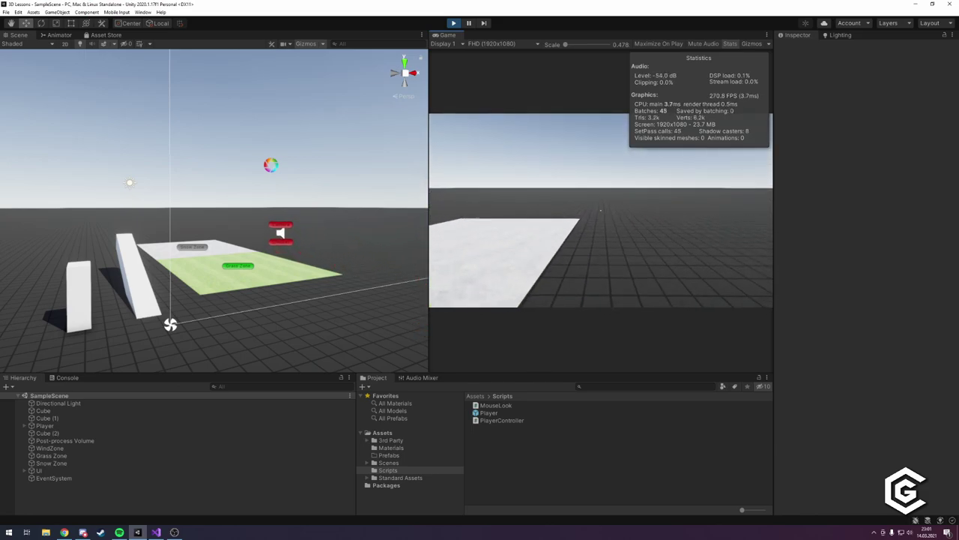
key(w)
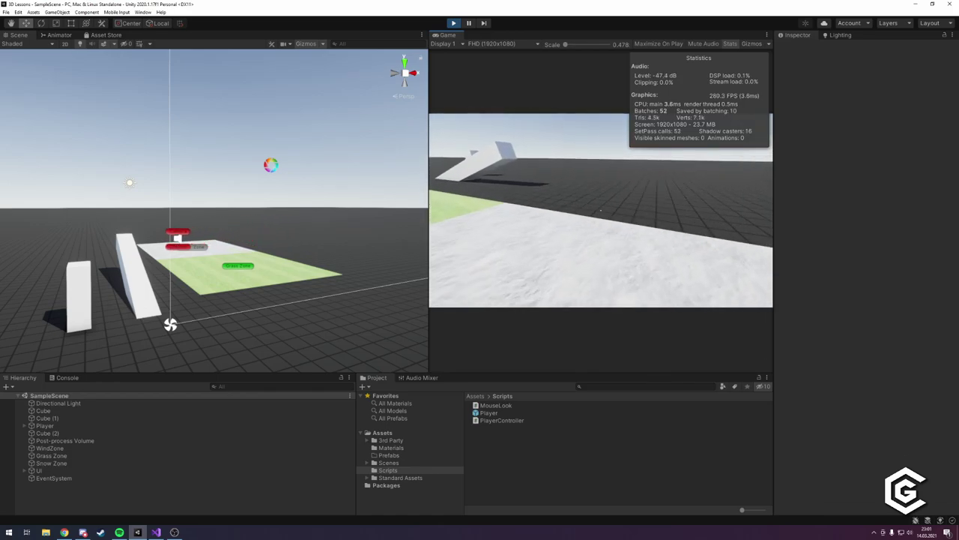
key(w)
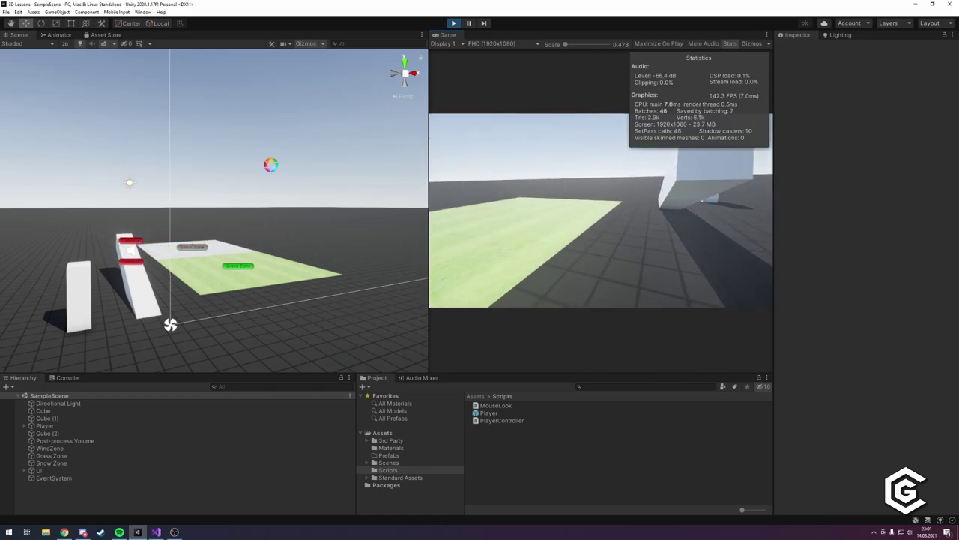
key(w)
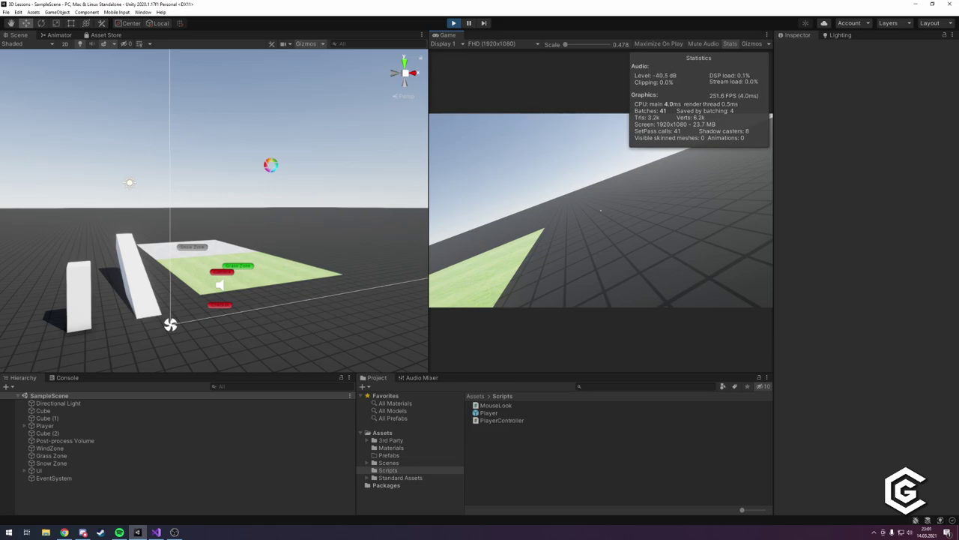
key(w)
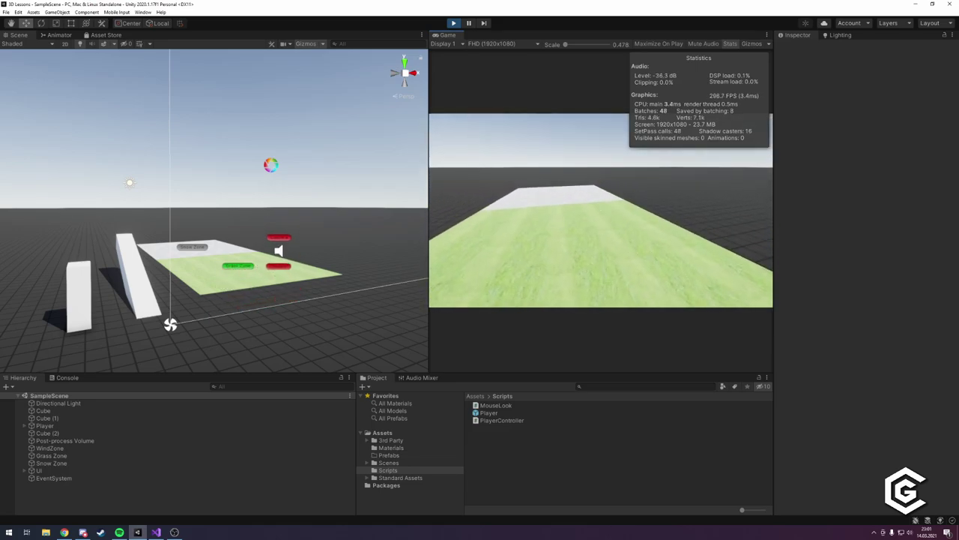
key(ctrl+p)
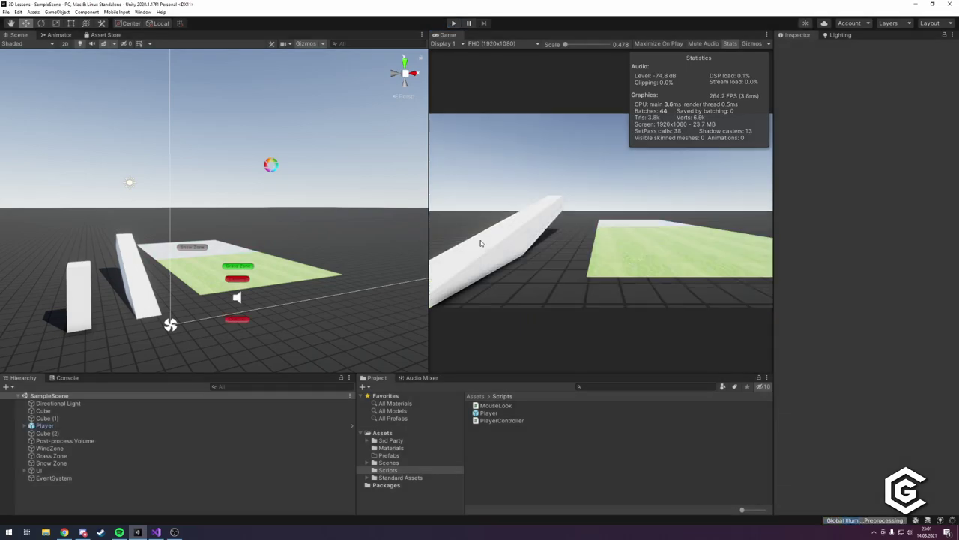
Open PlayerController.cs in a maximized Visual Studio window and save it.
double_click(492, 422)
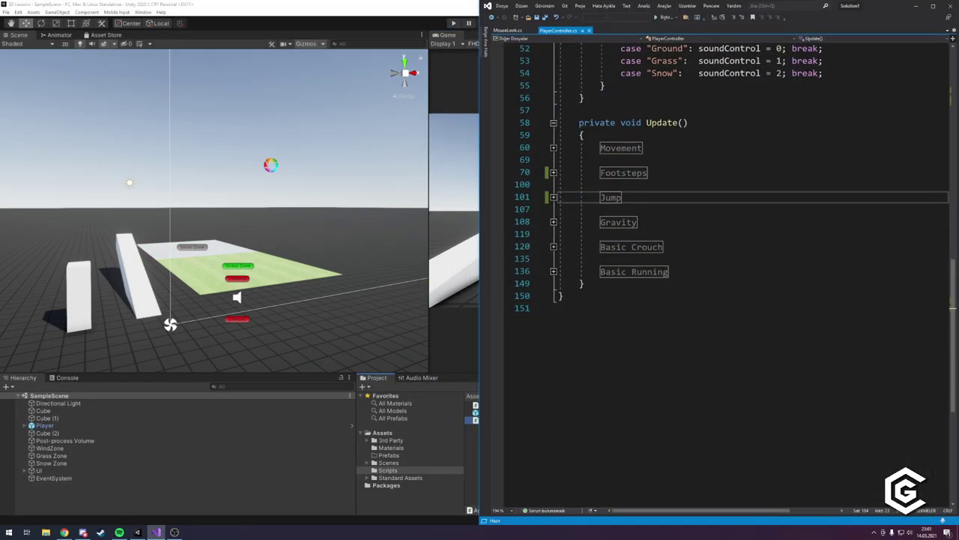
double_click(761, 6)
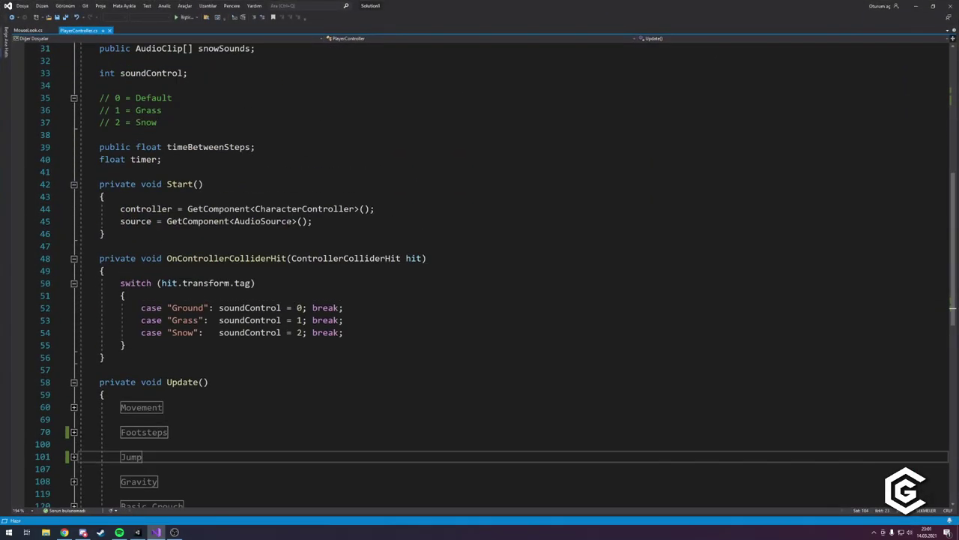
scroll(480, 276, up, 1)
click(213, 369)
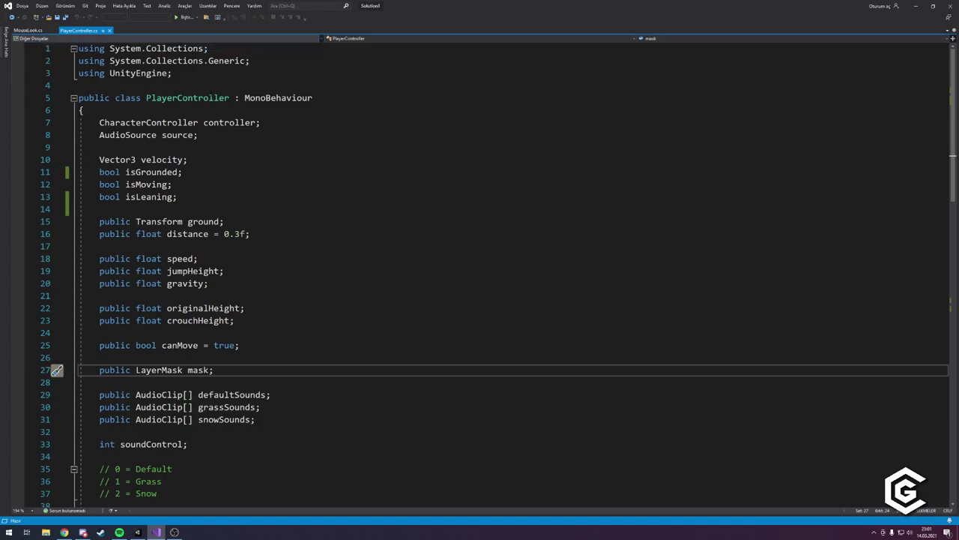
key(ctrl+s)
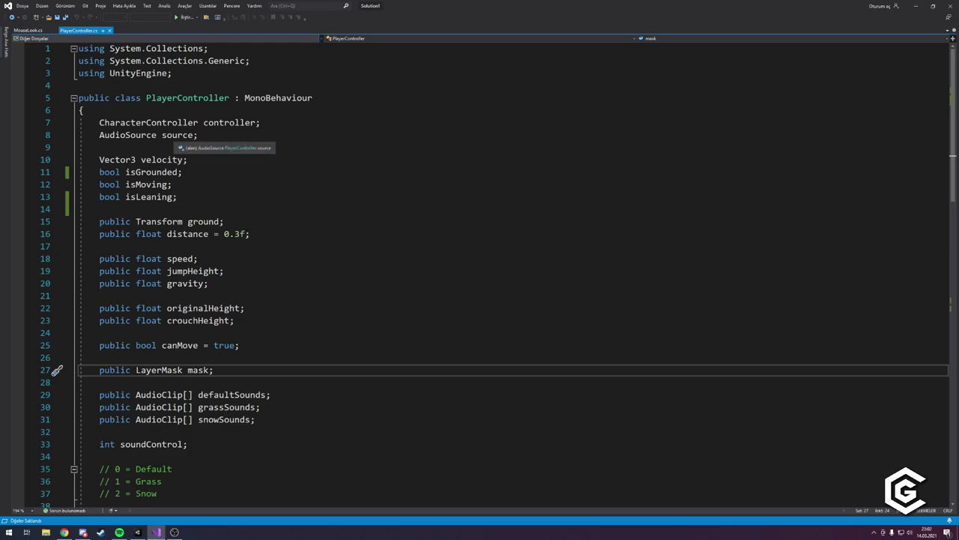
Expand the collapsed Jump and Footsteps regions in PlayerController.cs.
click(150, 110)
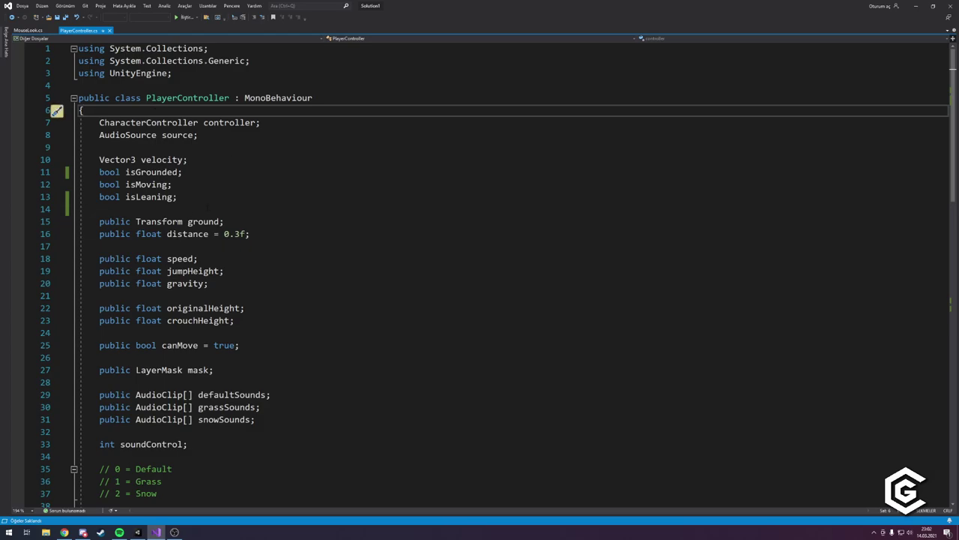
click(99, 172)
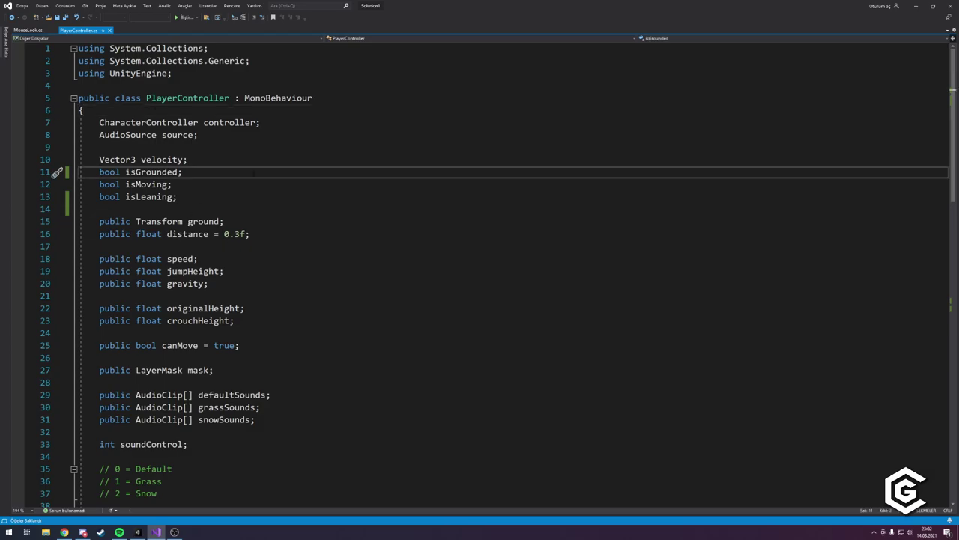
scroll(240, 188, down, 10)
scroll(229, 200, up, 2)
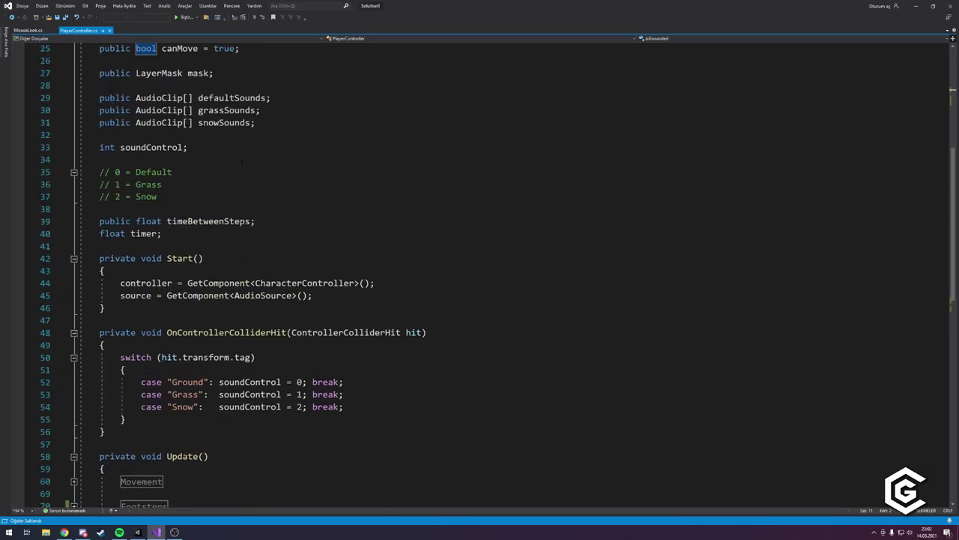
scroll(73, 315, down, 3)
scroll(73, 314, down, 2)
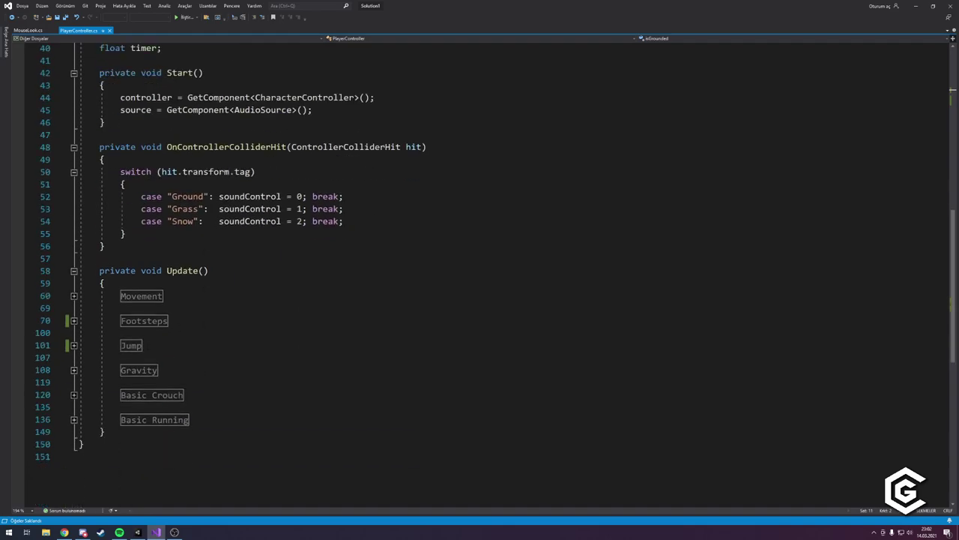
click(73, 345)
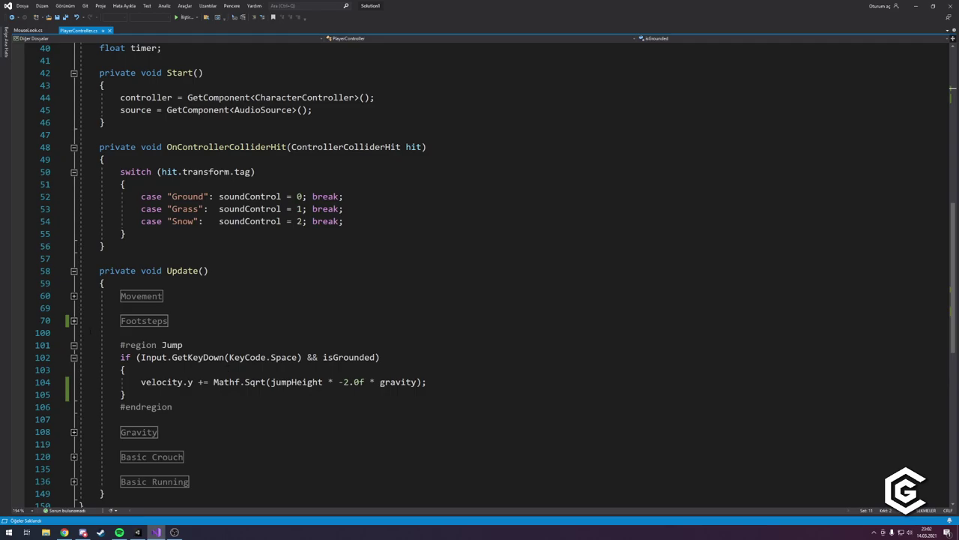
click(73, 320)
scroll(90, 322, down, 2)
scroll(90, 322, down, 2)
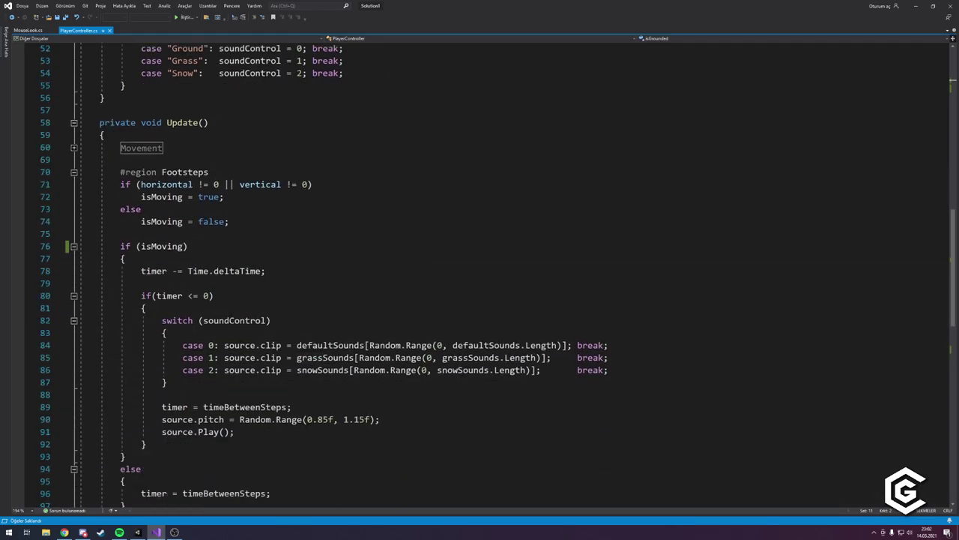
scroll(307, 344, down, 8)
Change the footstep condition to if (isMoving && isGrounded), then start Play mode in Unity.
double_click(349, 347)
scroll(307, 345, up, 3)
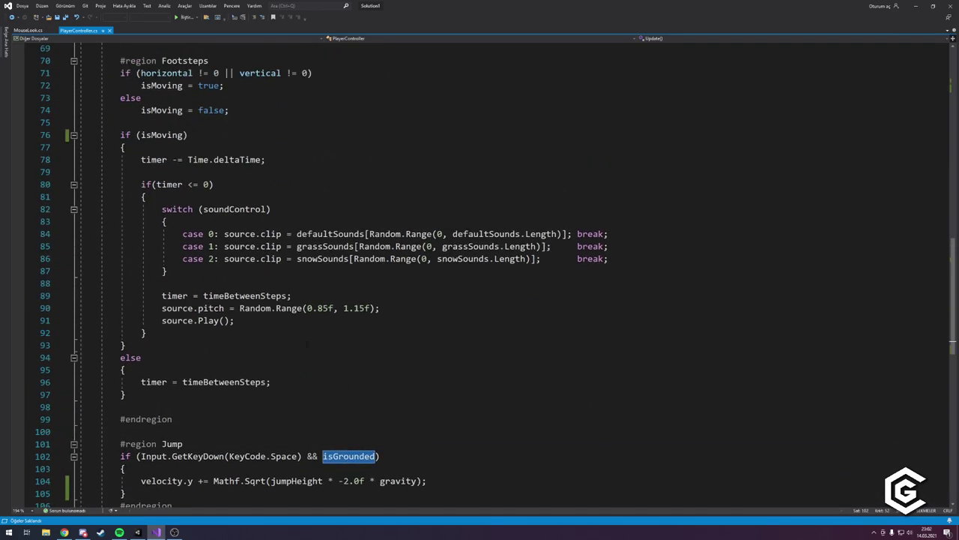
scroll(307, 345, up, 2)
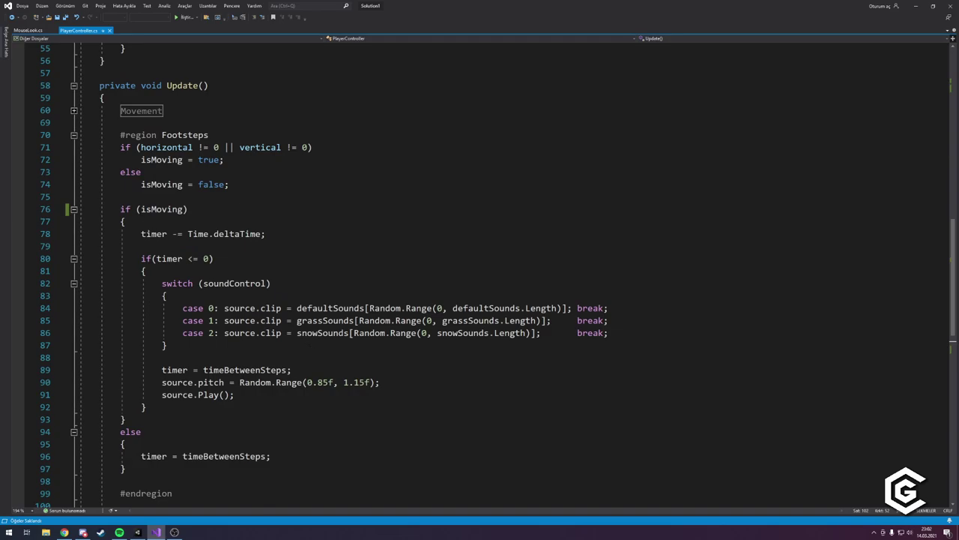
drag(141, 210, 183, 210)
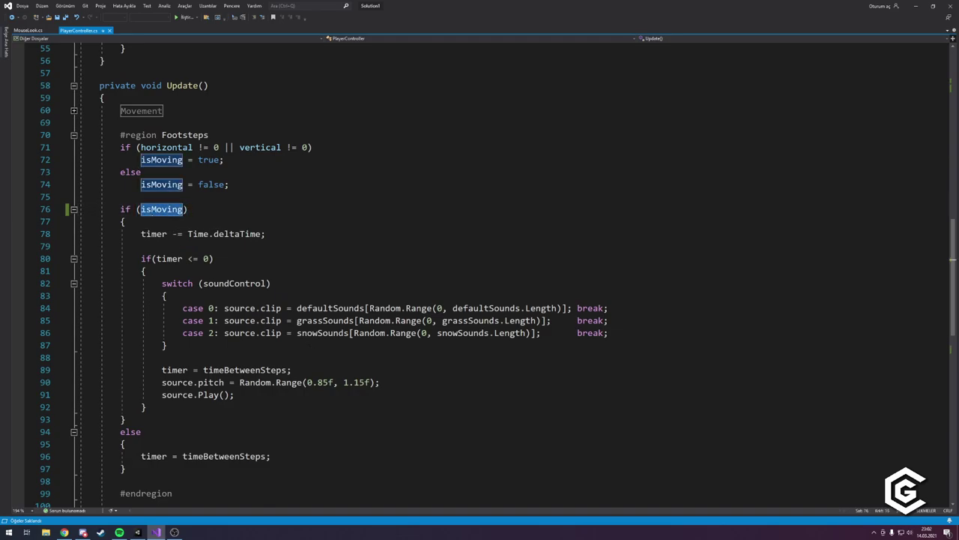
click(183, 210)
text(&& )
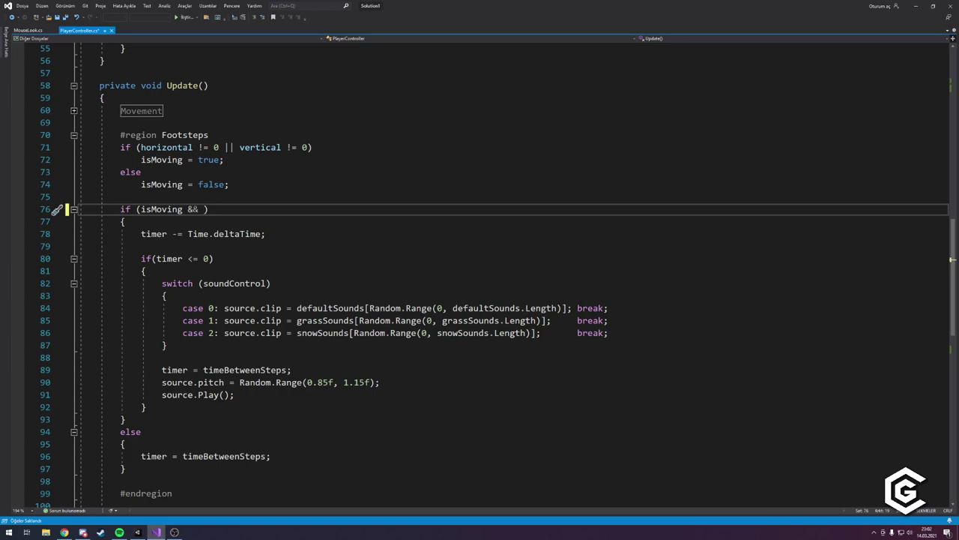
text(isG)
key(Tab)
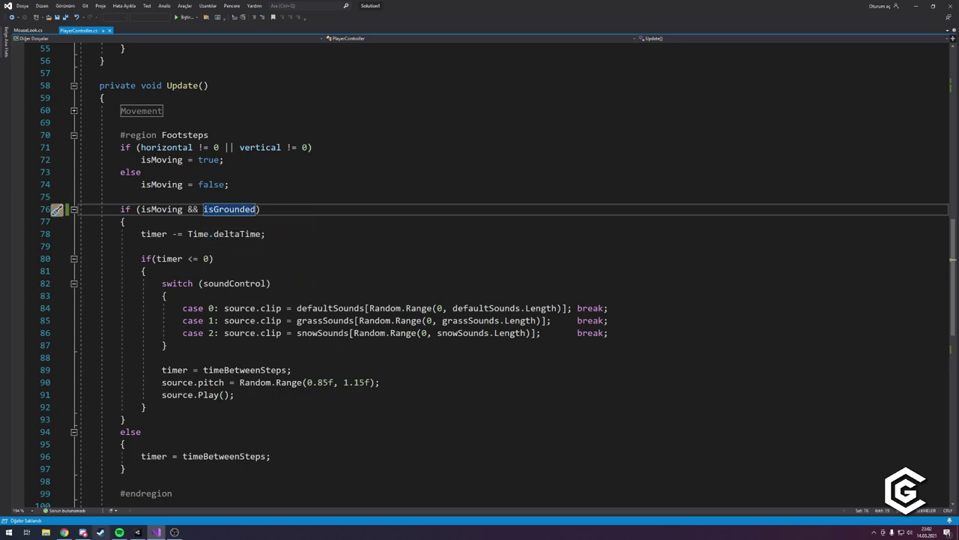
click(138, 532)
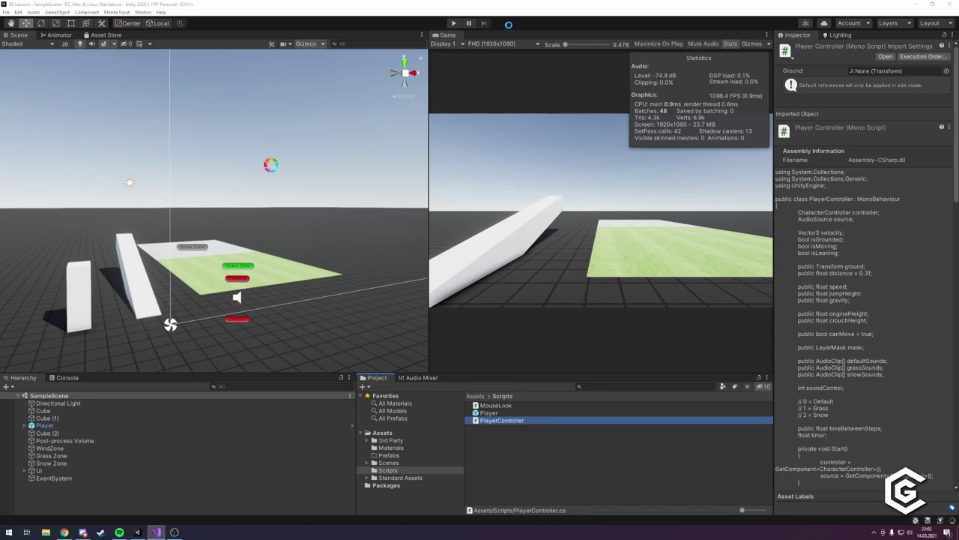
click(453, 25)
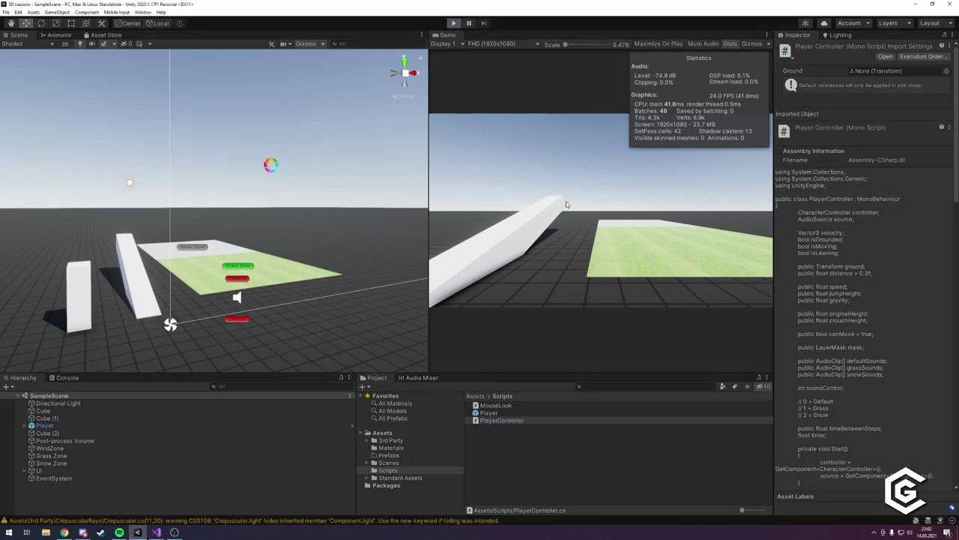
Walk the player across the grass and snow onto plain ground, then back onto the grass.
click(601, 235)
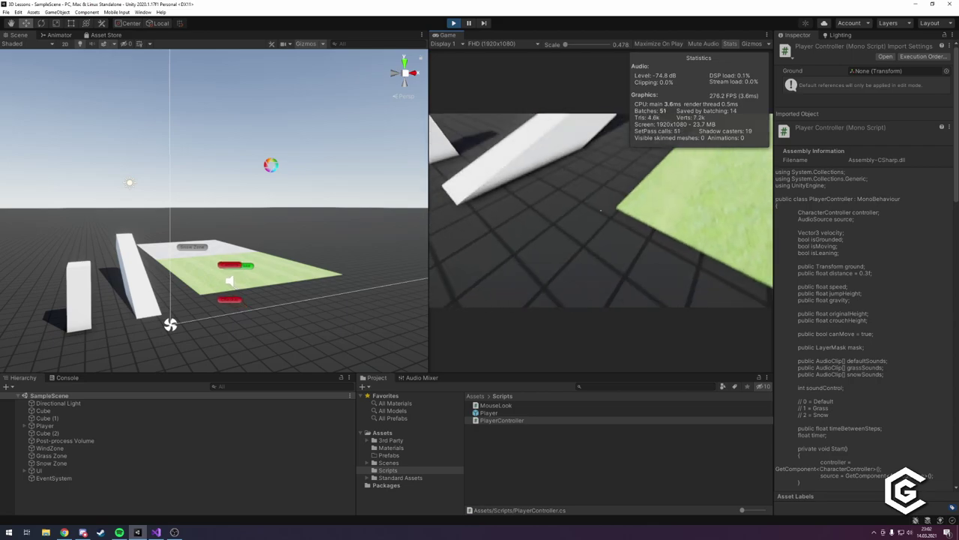
key(w)
key(w)
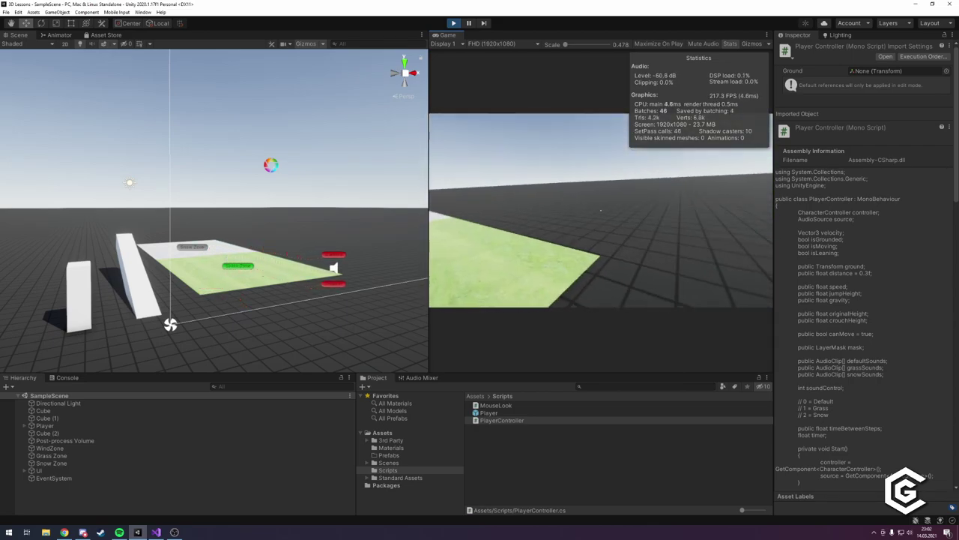
key(w)
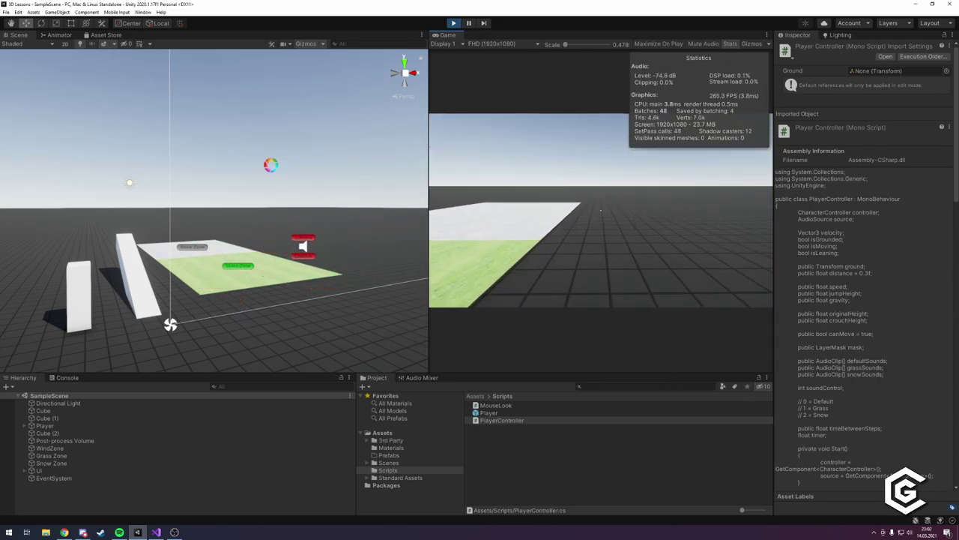
key(w)
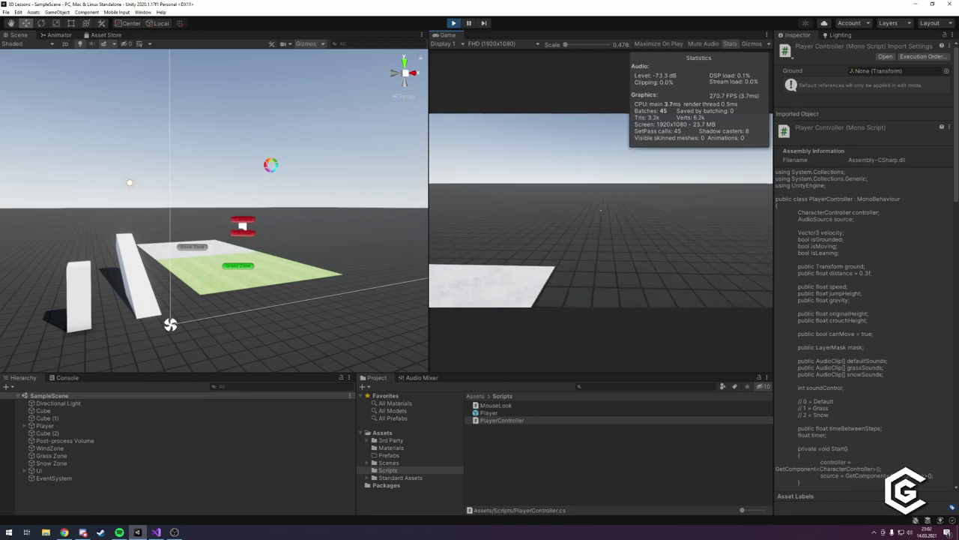
key(w)
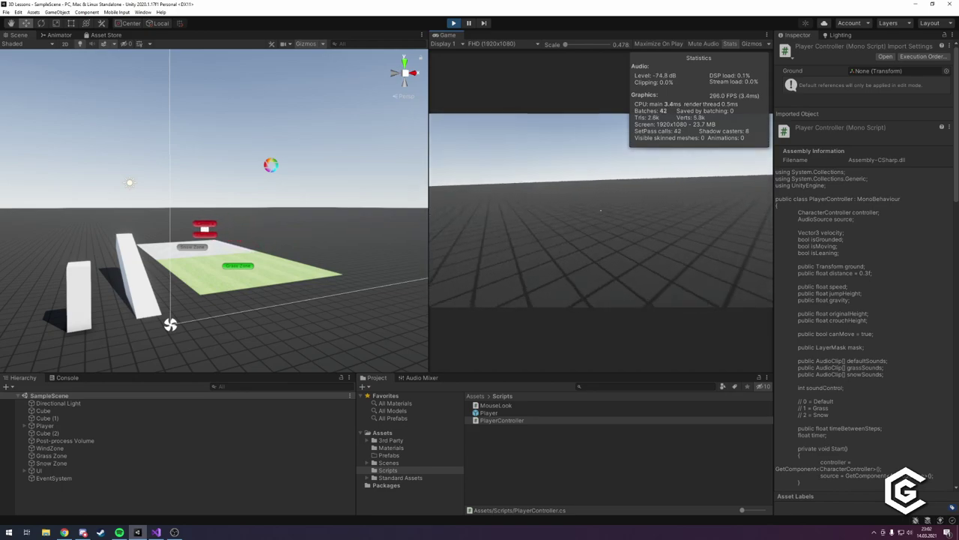
key(w)
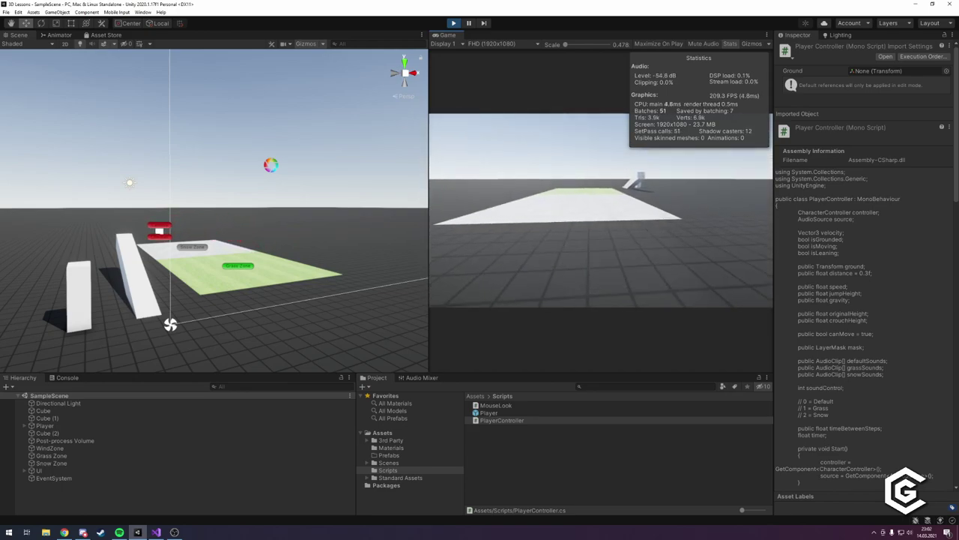
key(w)
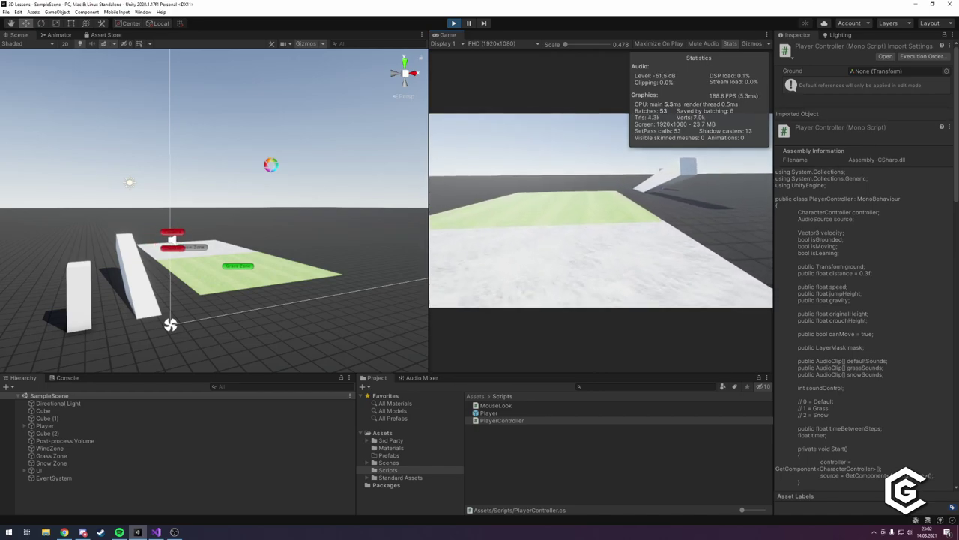
key(w)
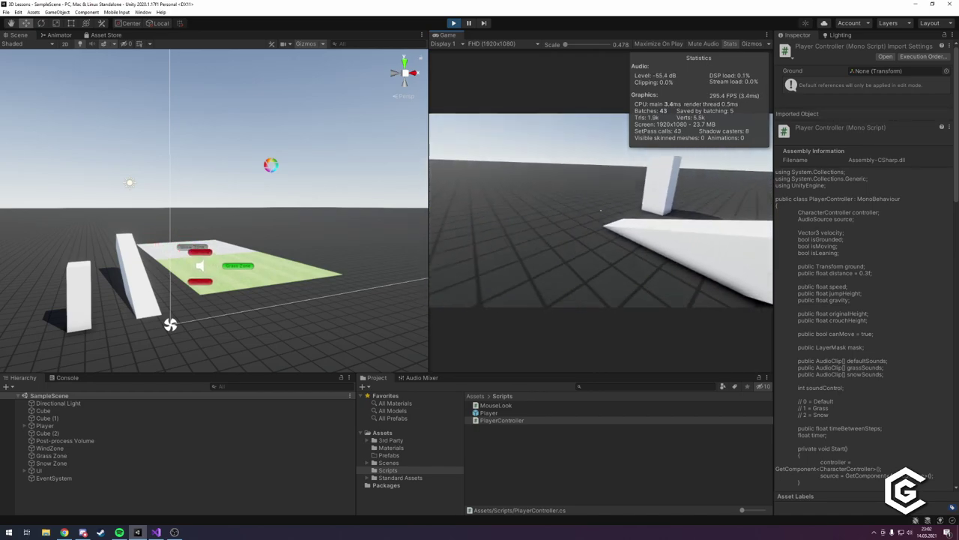
Jump to check footsteps stop midair, walk onto the snow, then stop the game and return to Visual Studio.
key(space)
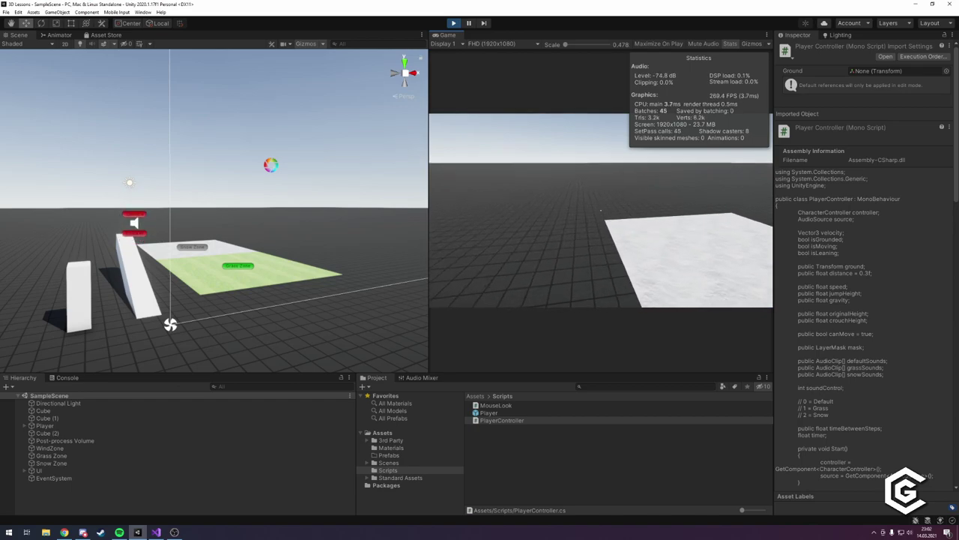
key(w)
key(w)
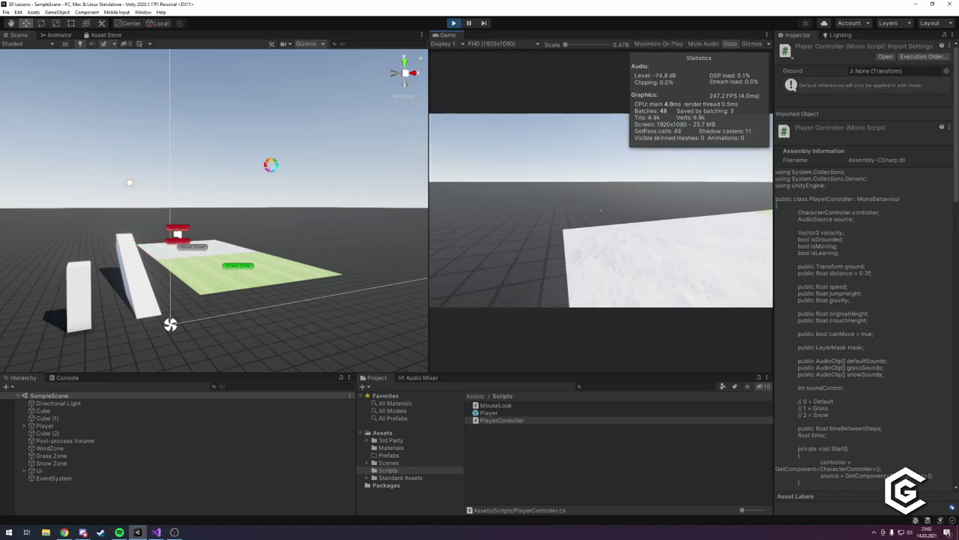
key(w)
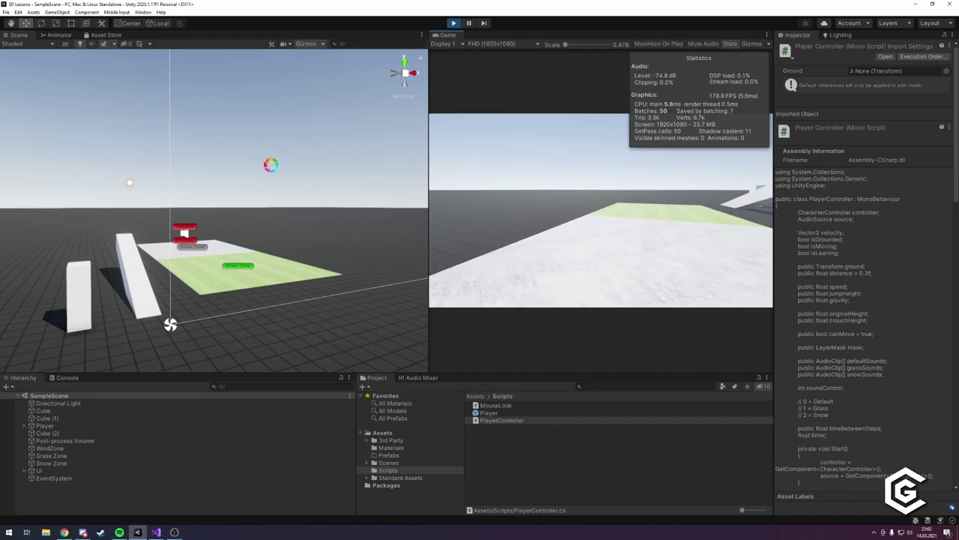
key(ctrl+p)
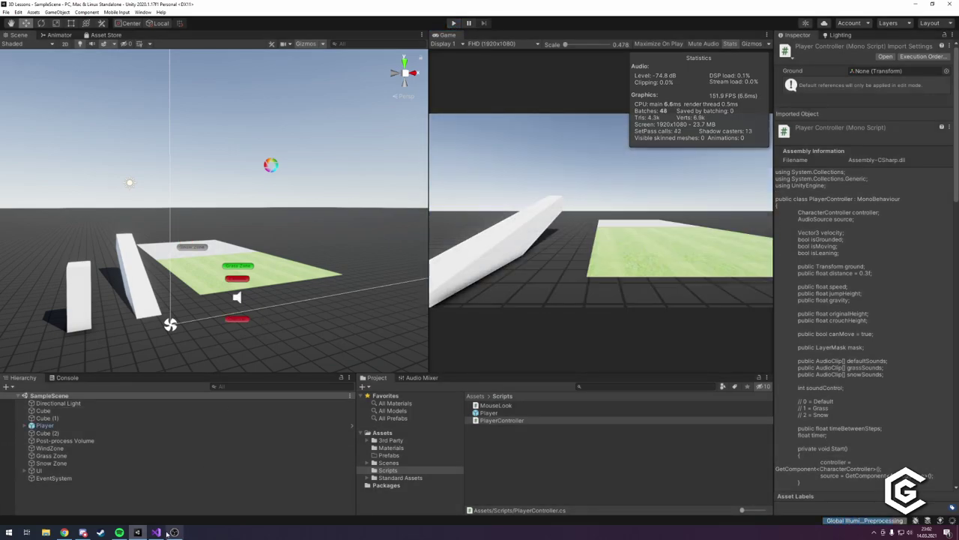
key(alt+Tab)
Review the Update footstep timer and sound-switch code across lines 60 to 105.
click(281, 320)
click(244, 258)
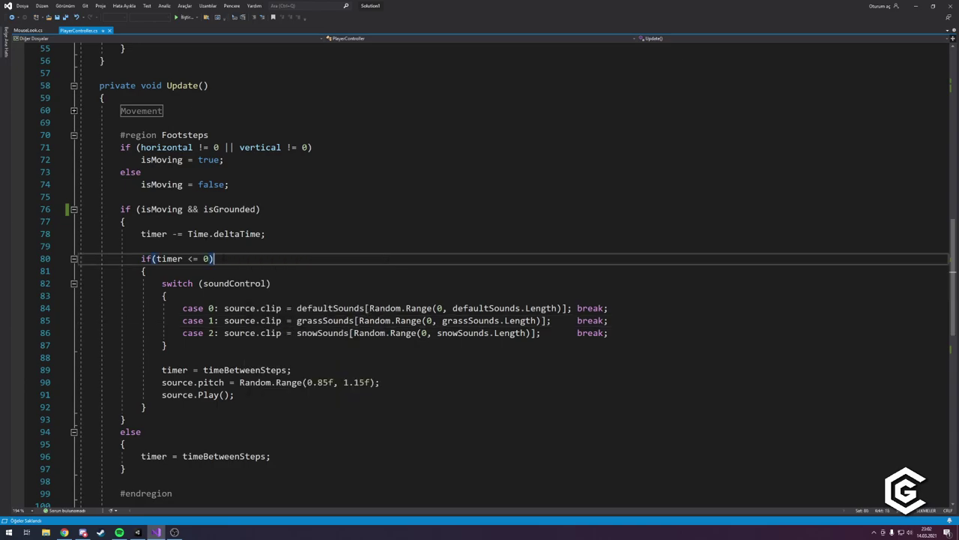
key(Up)
scroll(498, 276, up, 1)
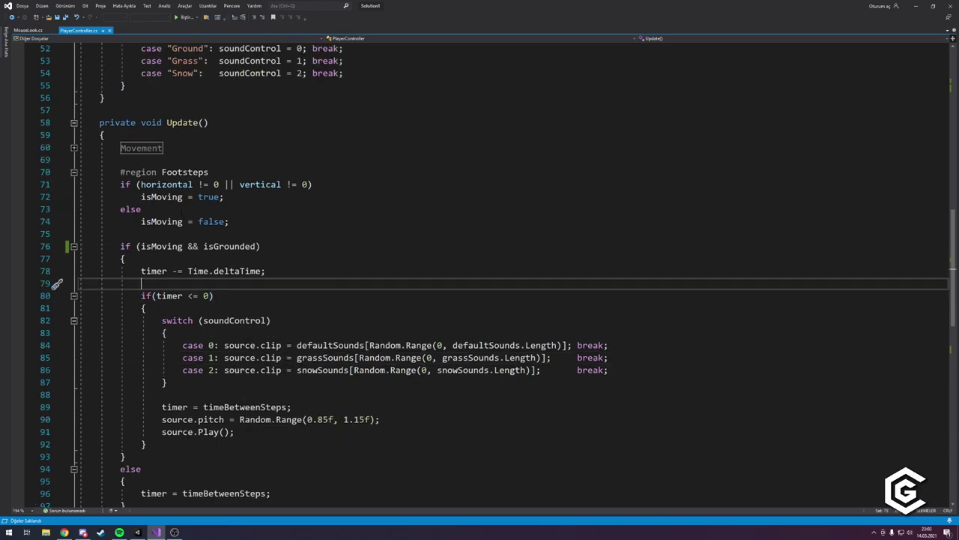
drag(100, 148, 147, 370)
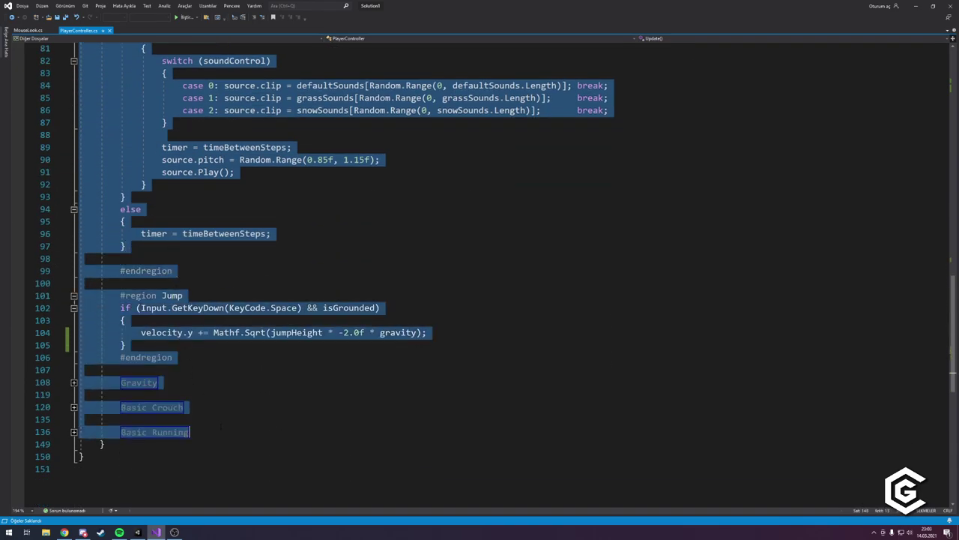
click(204, 291)
drag(99, 72, 288, 425)
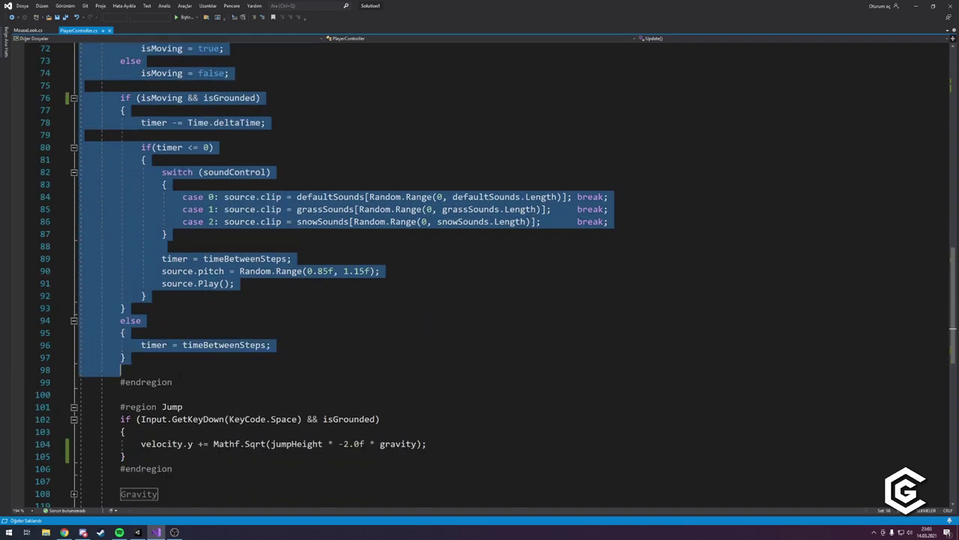
scroll(292, 420, up, 4)
click(299, 406)
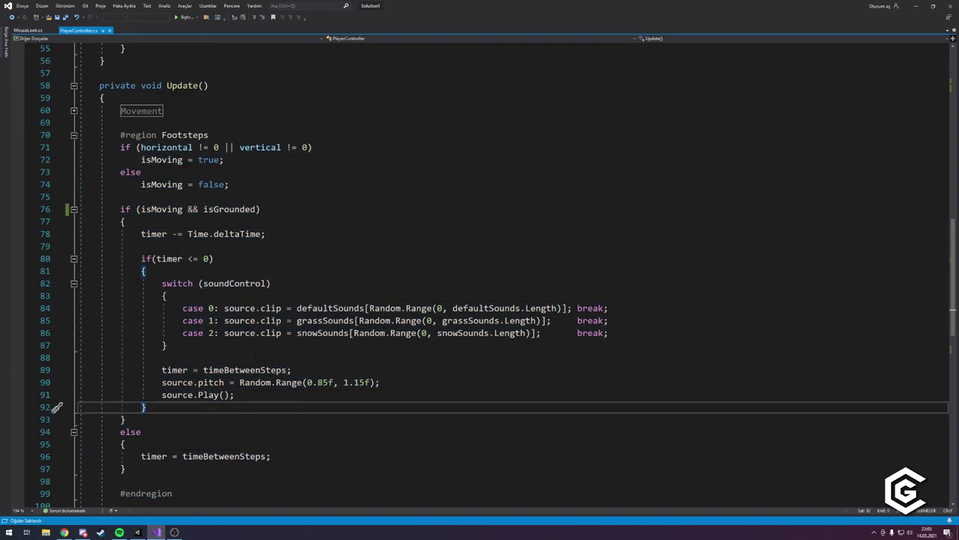
scroll(253, 358, down, 1)
click(168, 308)
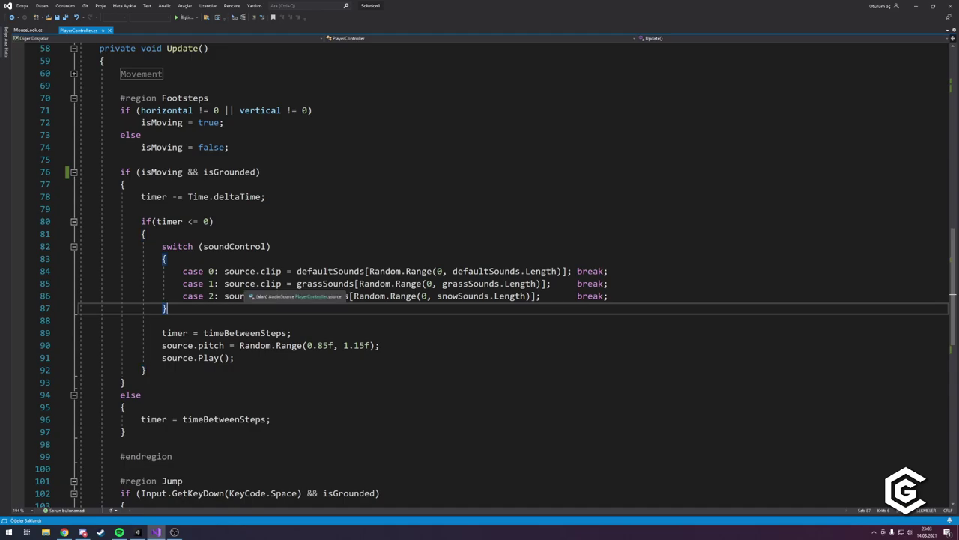
Check the jump velocity line, expand and collapse the Gravity region, then scroll up to Start.
scroll(255, 293, up, 1)
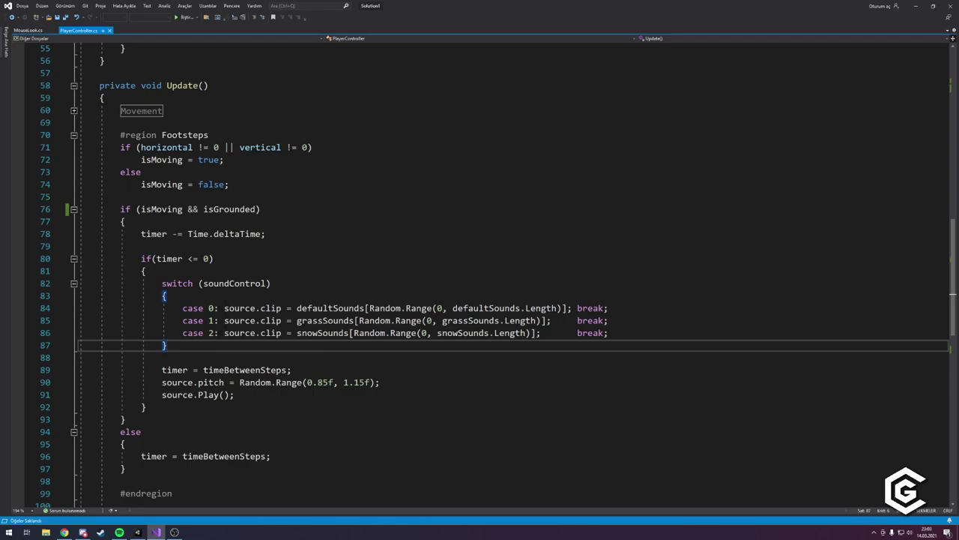
scroll(253, 306, down, 5)
click(157, 370)
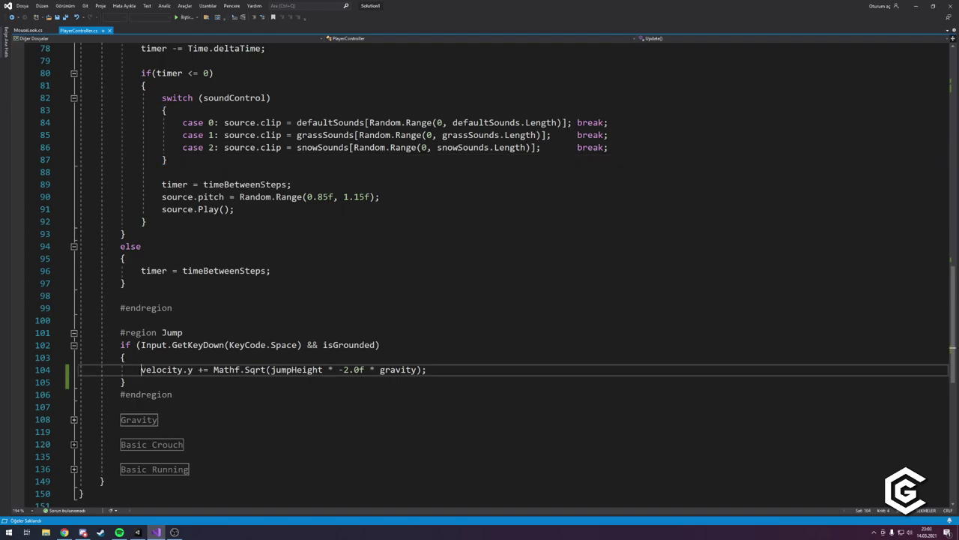
click(74, 420)
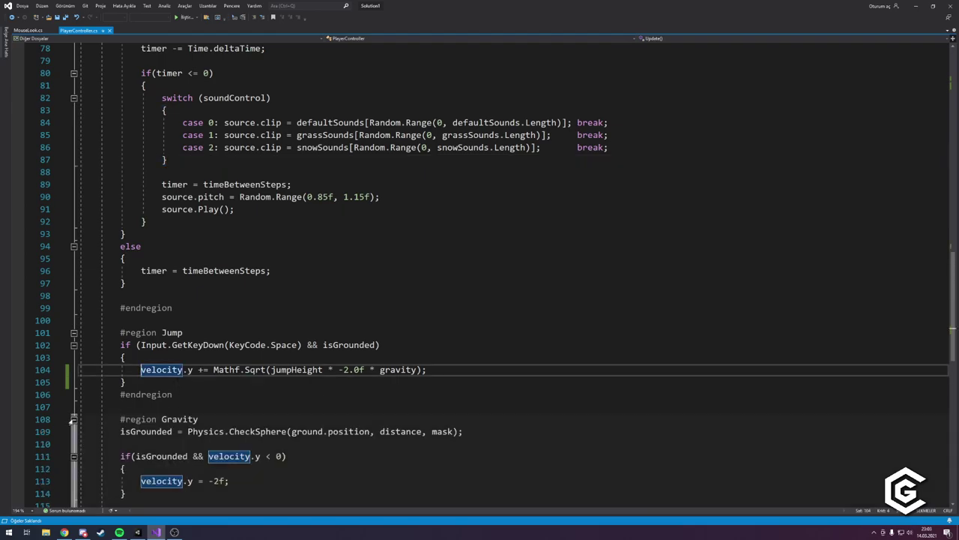
click(74, 419)
scroll(313, 381, up, 3)
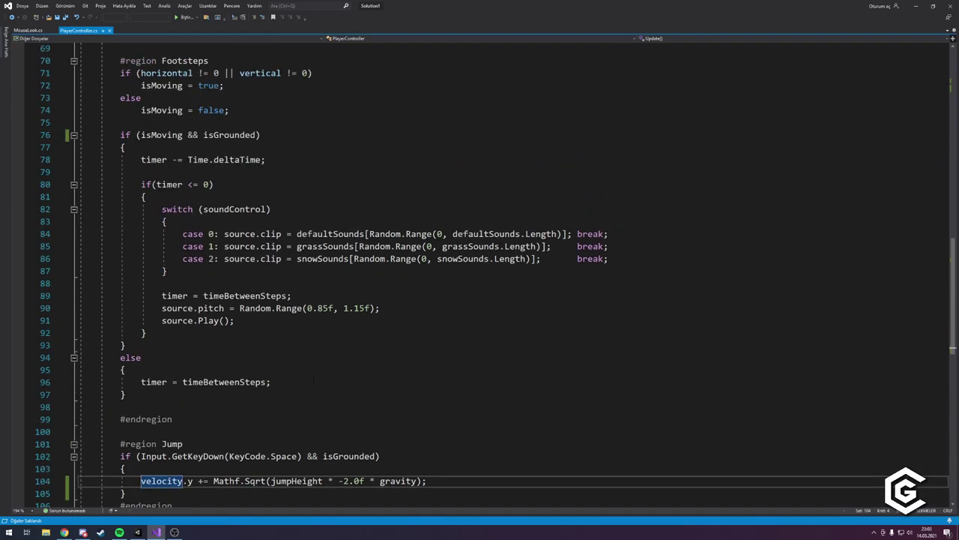
scroll(313, 380, up, 7)
scroll(313, 381, up, 5)
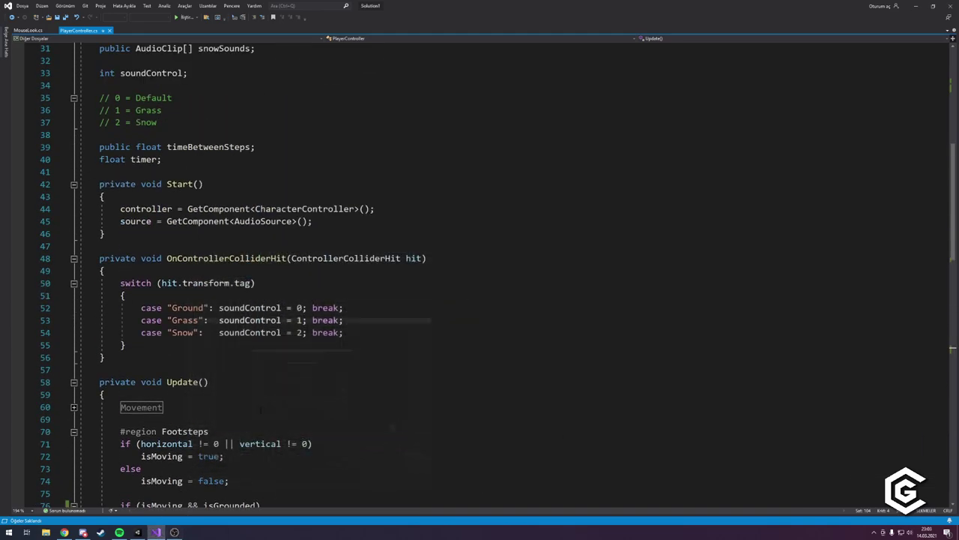
click(105, 370)
scroll(105, 370, up, 3)
scroll(204, 370, up, 2)
click(204, 370)
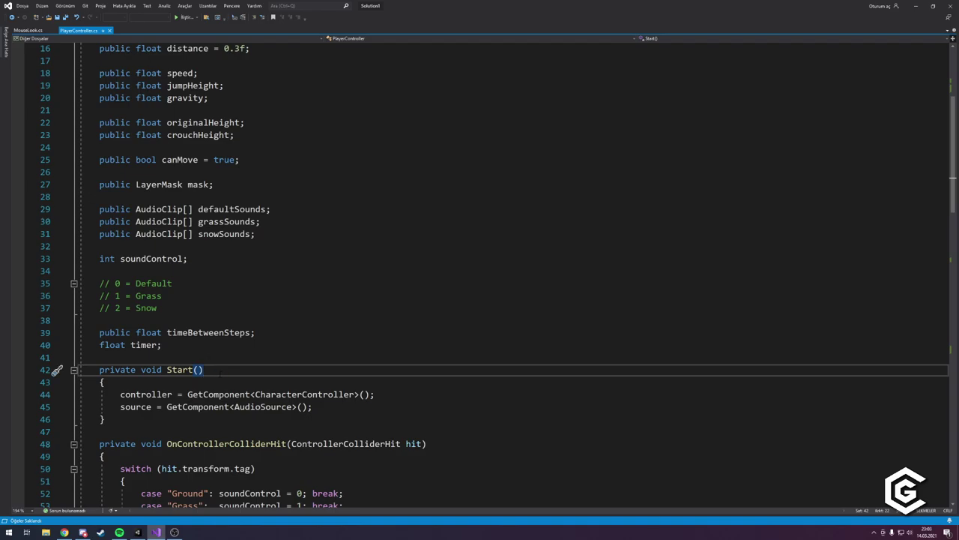
In MouseLook.cs, add a playerScript.isMoving == false check to the E lean condition on line 50.
click(28, 30)
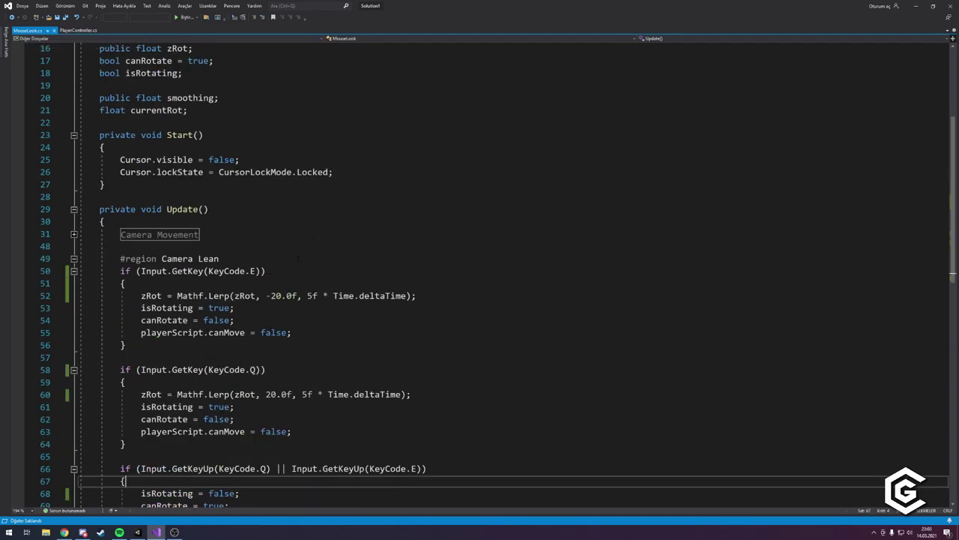
scroll(499, 277, up, 1)
scroll(498, 277, down, 1)
click(265, 270)
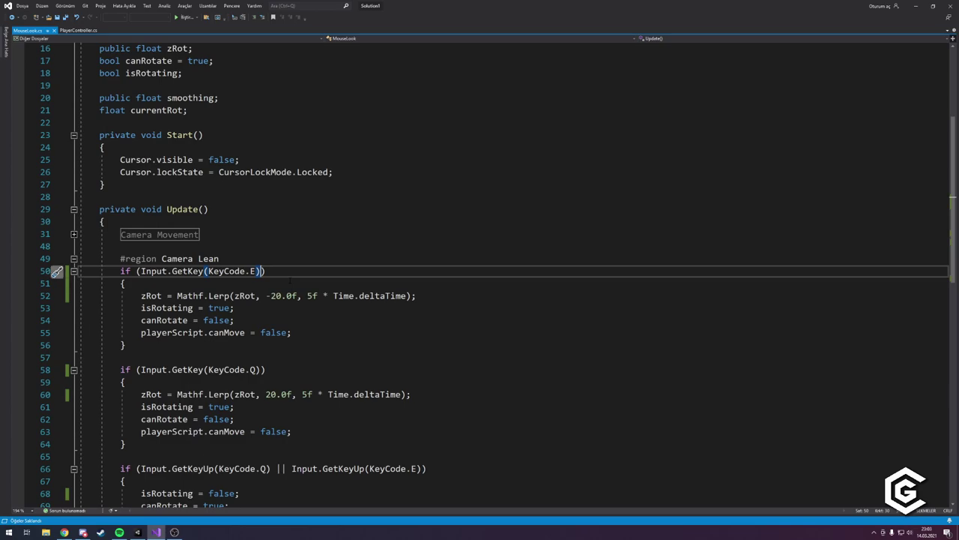
scroll(290, 279, up, 5)
drag(135, 123, 291, 123)
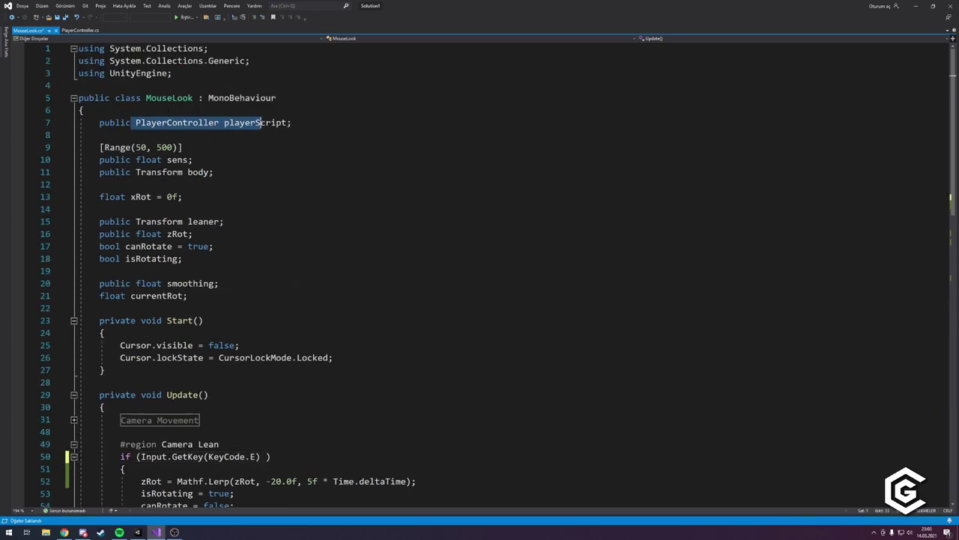
scroll(291, 123, down, 1)
click(265, 420)
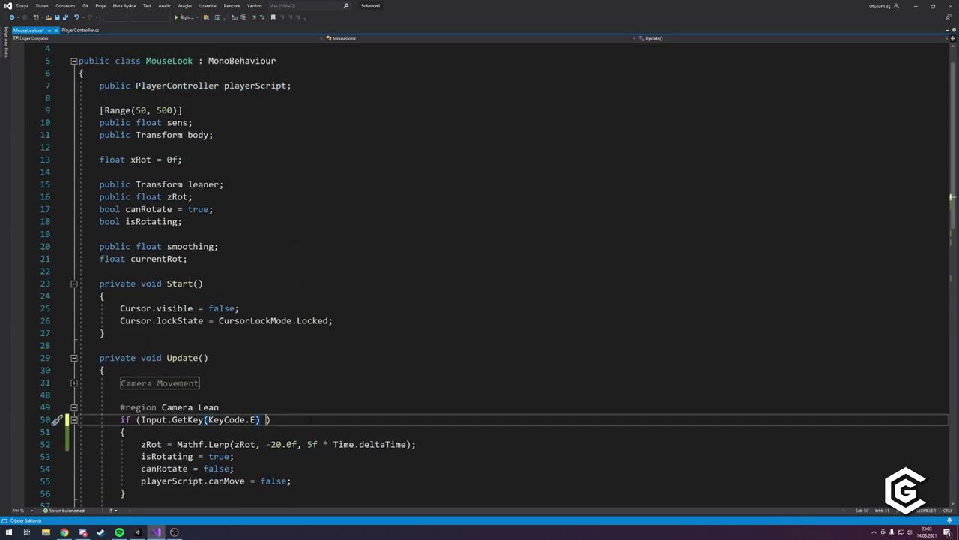
text(&& play)
key(Tab)
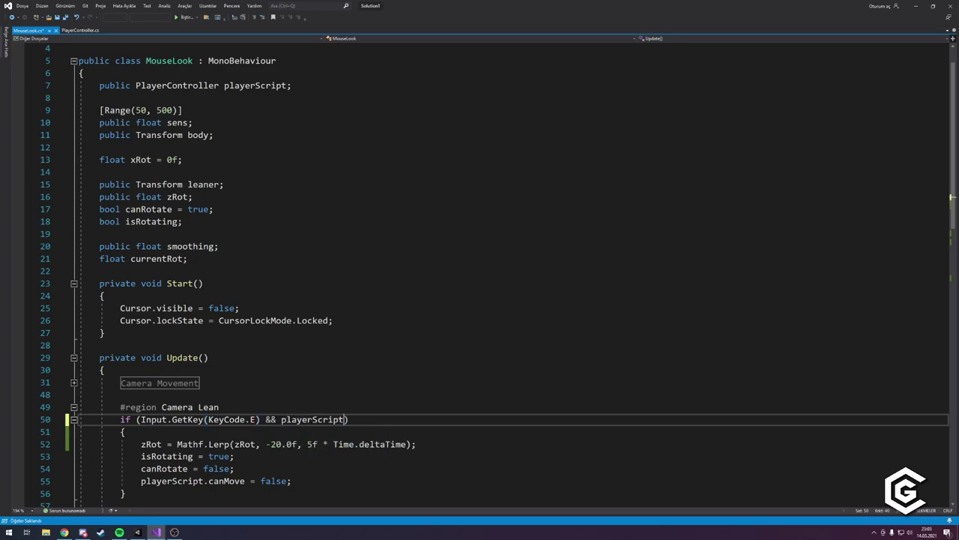
text(.isMoving )
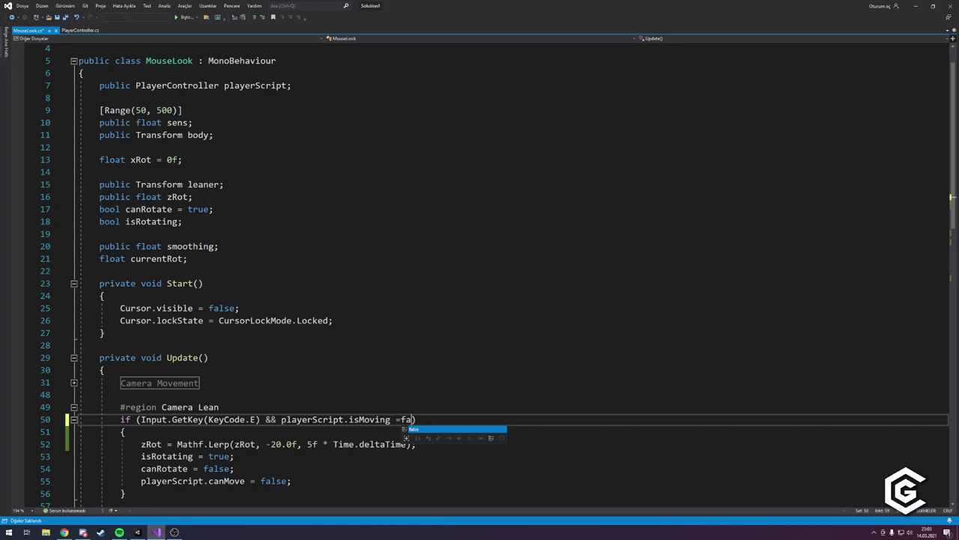
text(== false;)
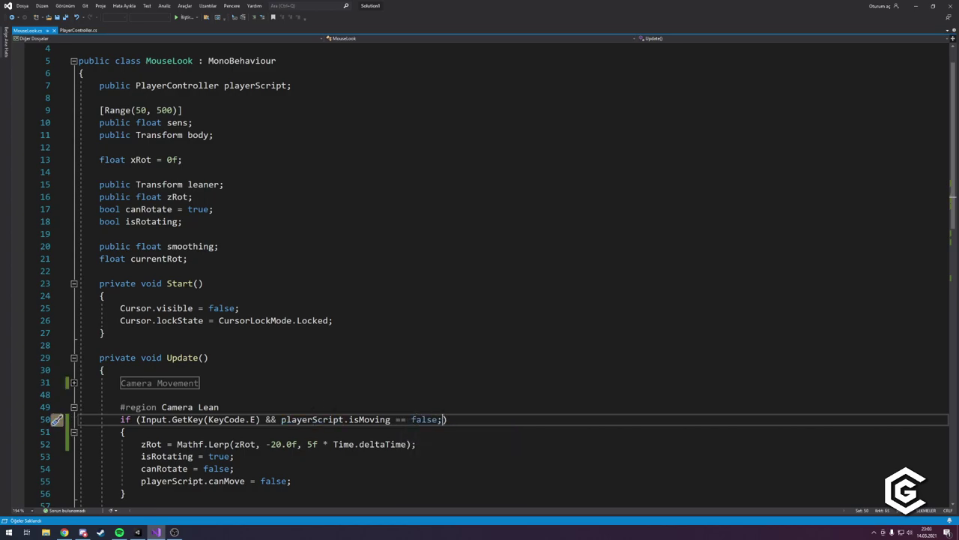
Check PlayerController's field declarations, then delete the added isMoving check from line 50.
scroll(495, 277, down, 1)
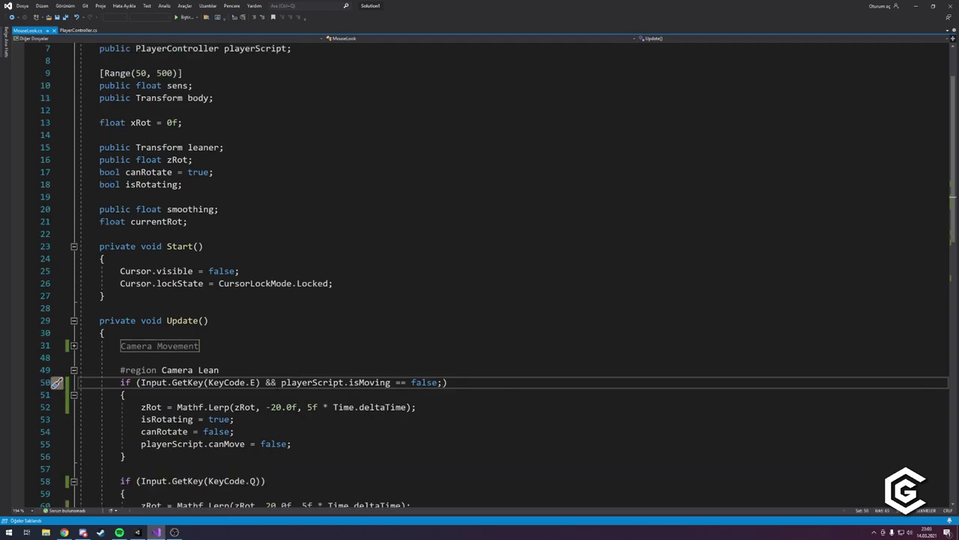
click(78, 30)
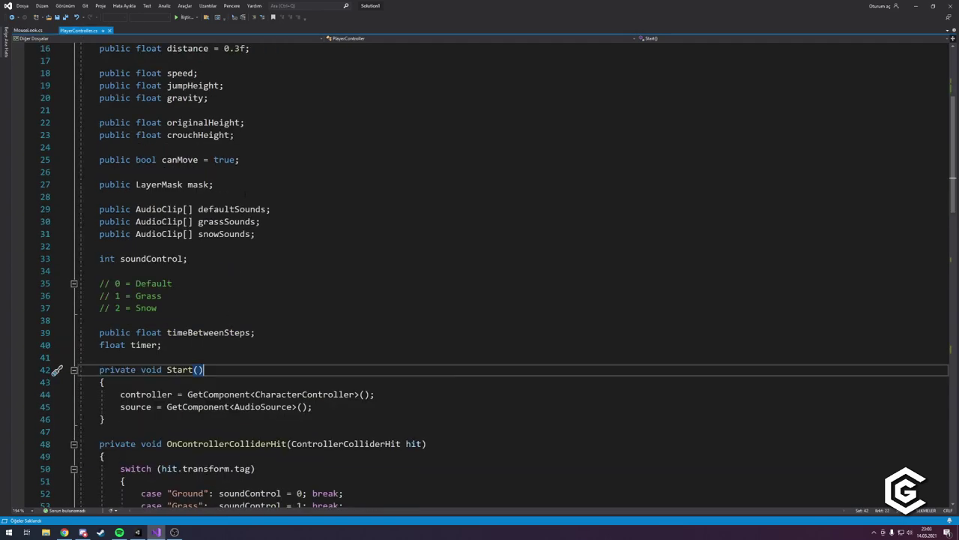
scroll(495, 277, up, 1)
scroll(495, 277, up, 1)
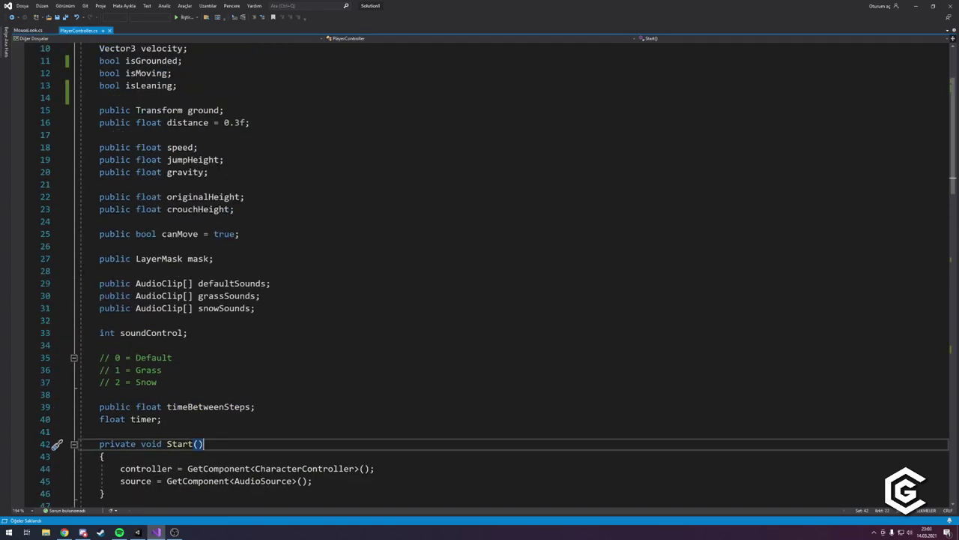
scroll(150, 121, up, 1)
scroll(150, 122, down, 1)
click(28, 30)
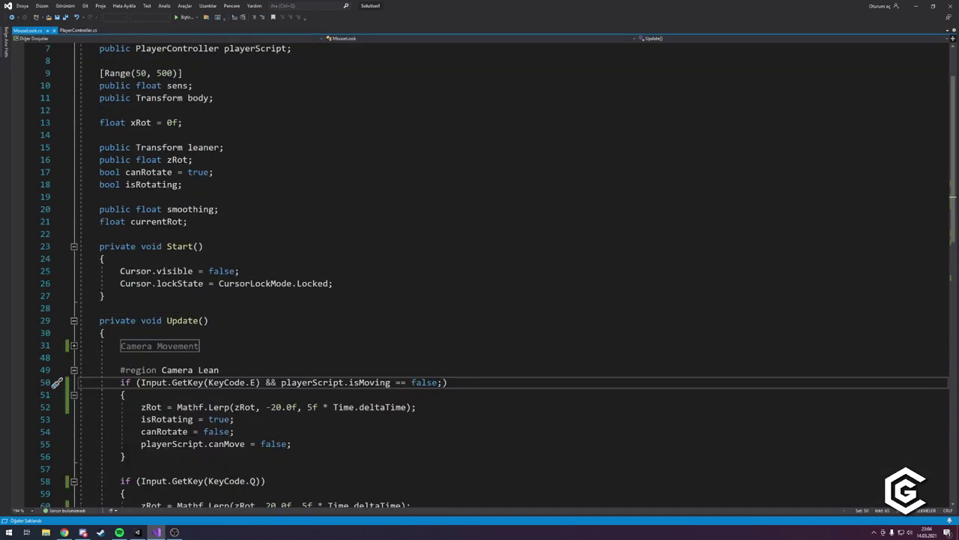
drag(442, 382, 265, 382)
key(BackSpace)
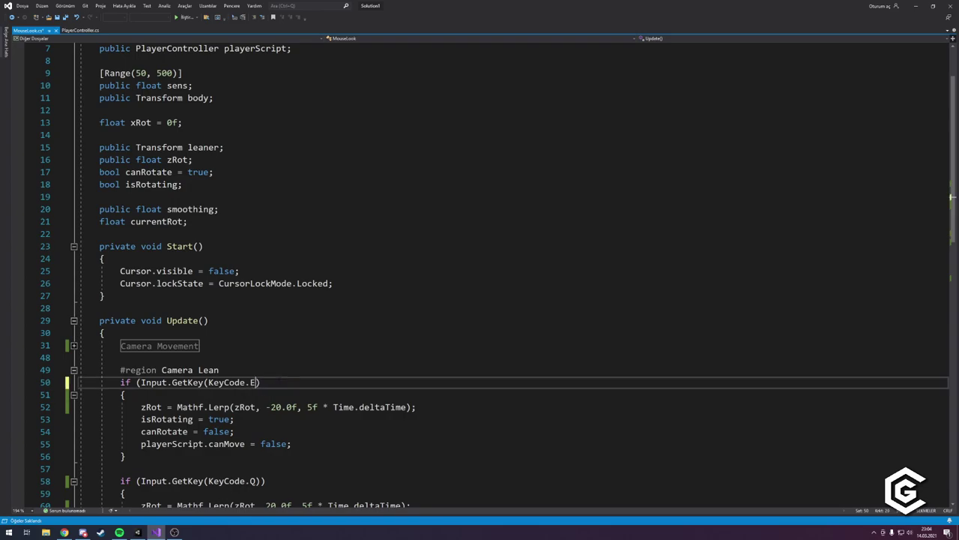
Declare isLeaning as a public bool in PlayerController.
click(79, 30)
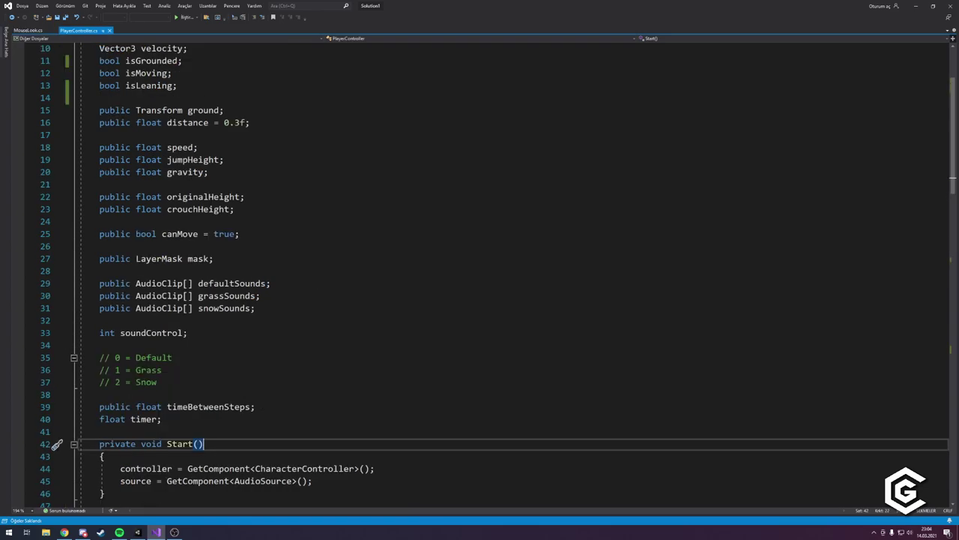
click(100, 184)
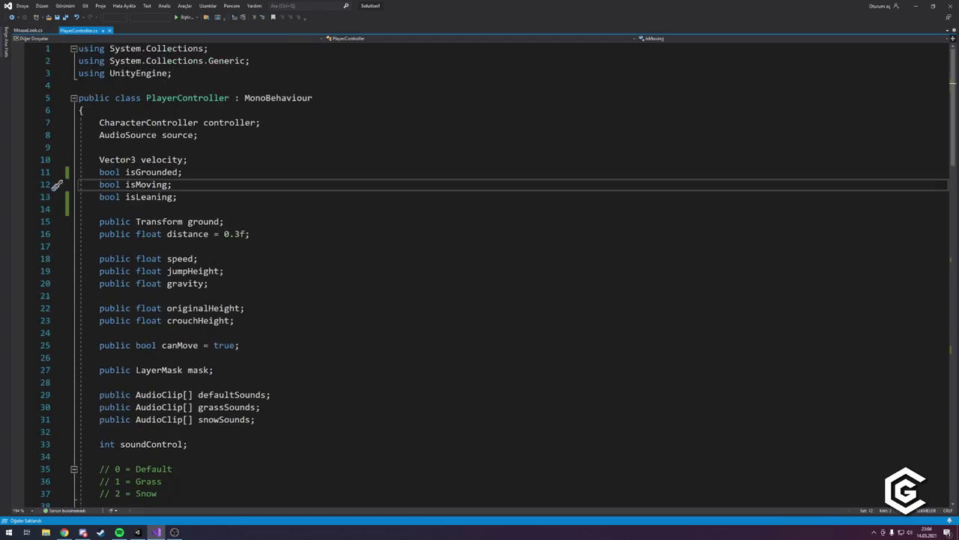
click(177, 196)
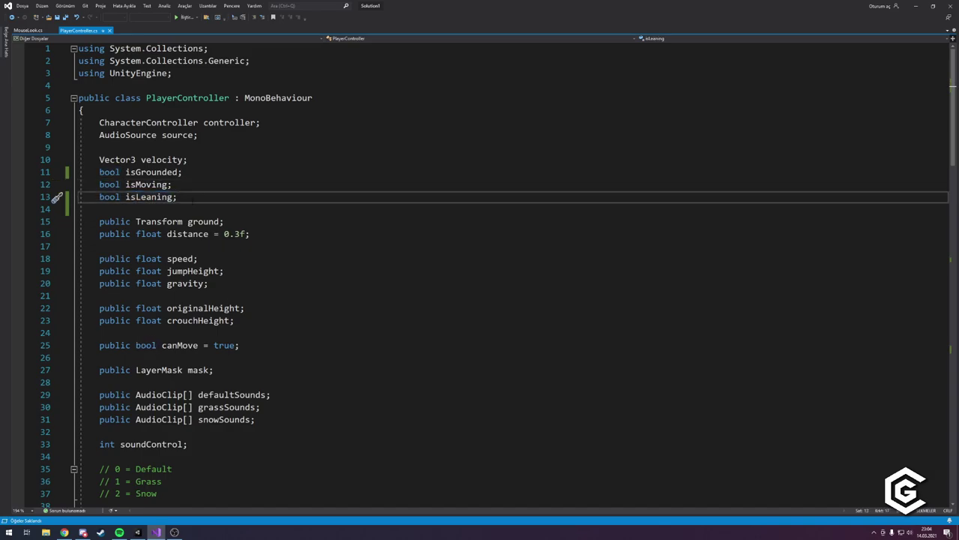
key(BackSpace)
key(BackSpace)
key(BackSpace)
text(bool is)
click(100, 196)
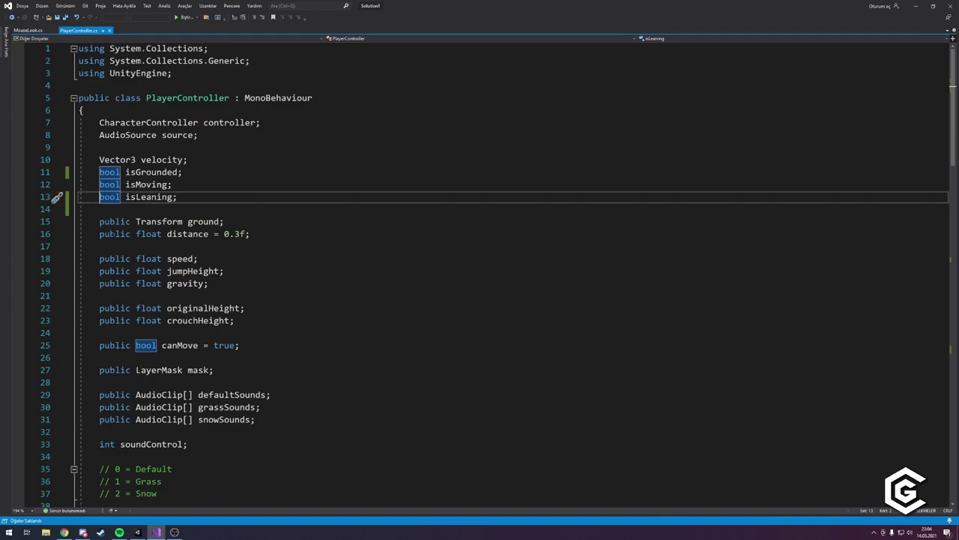
text(public)
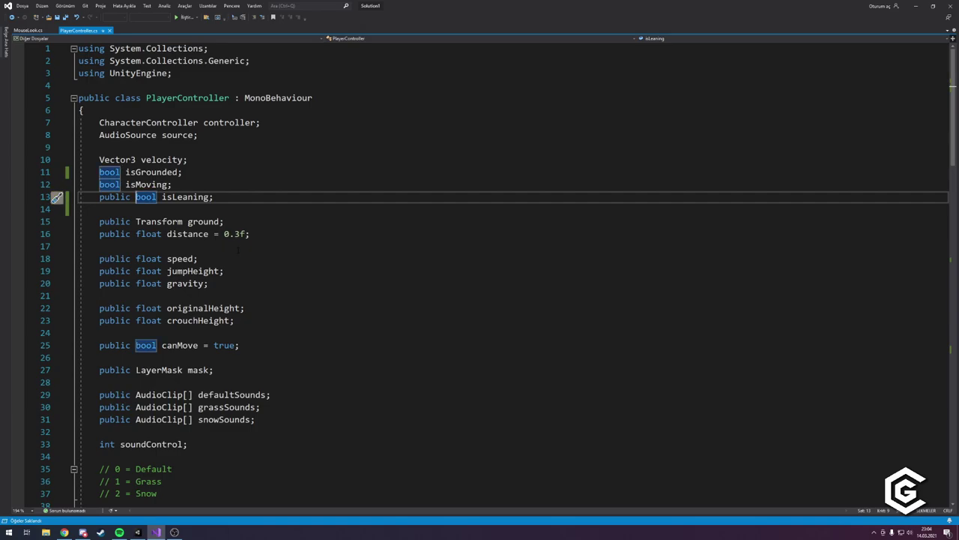
Append !isLeaning to the footstep condition on line 76.
scroll(225, 258, down, 7)
scroll(218, 249, down, 5)
scroll(225, 259, down, 4)
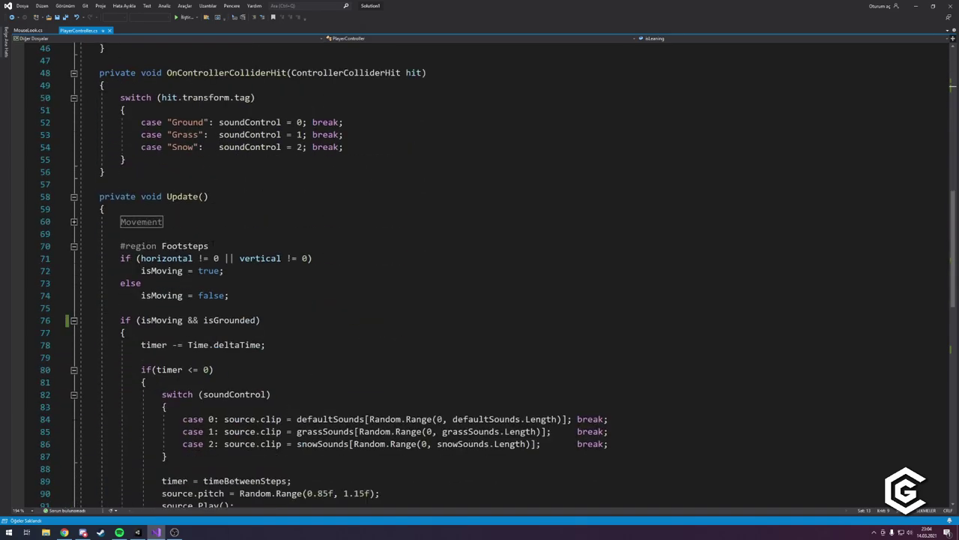
scroll(232, 266, down, 2)
scroll(233, 266, up, 1)
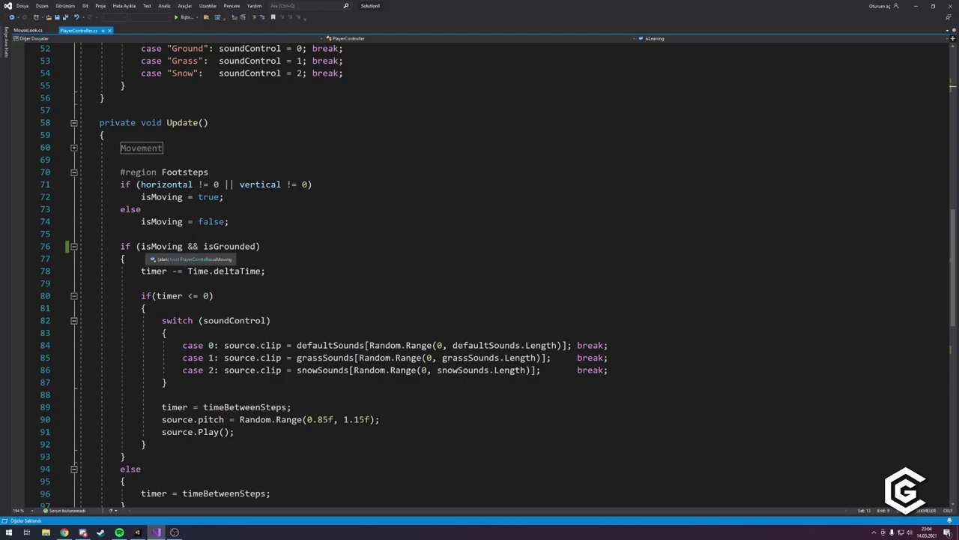
click(258, 246)
text(!)
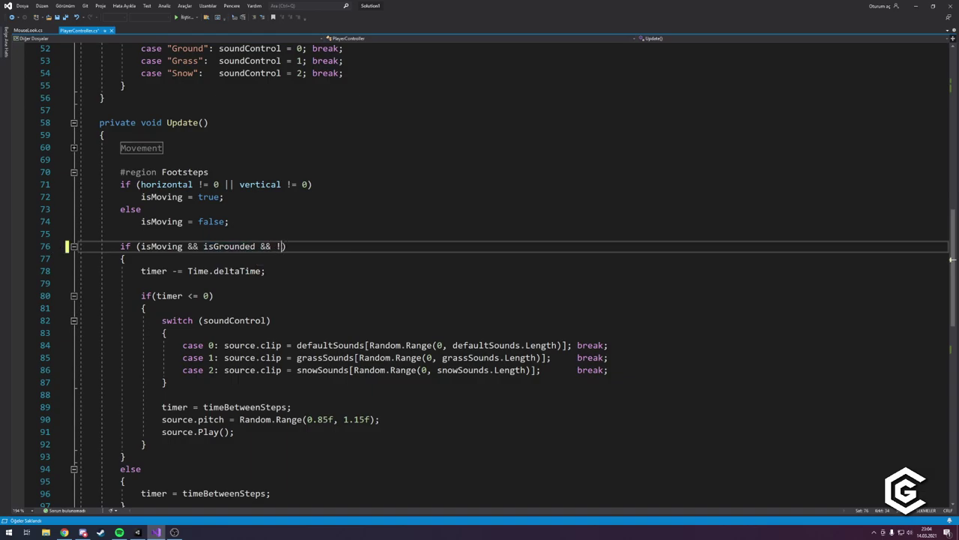
text(isLeaning)
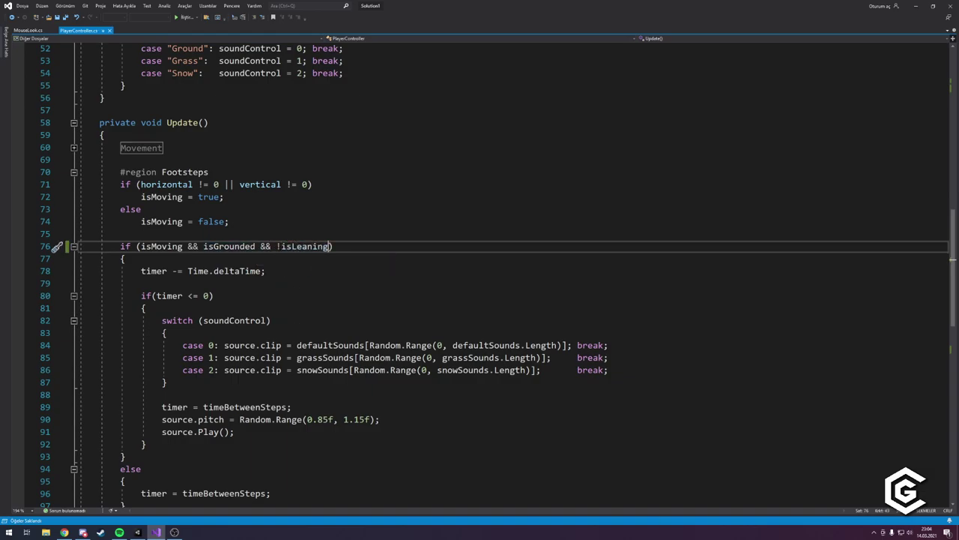
scroll(480, 269, up, 4)
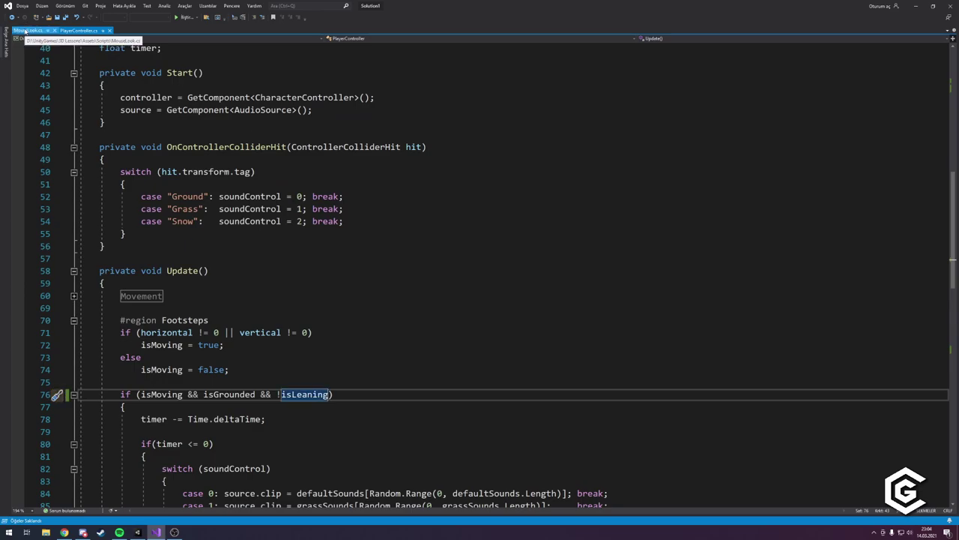
In MouseLook.cs, add playerScript.isLeaning = true; inside the E lean block.
click(25, 31)
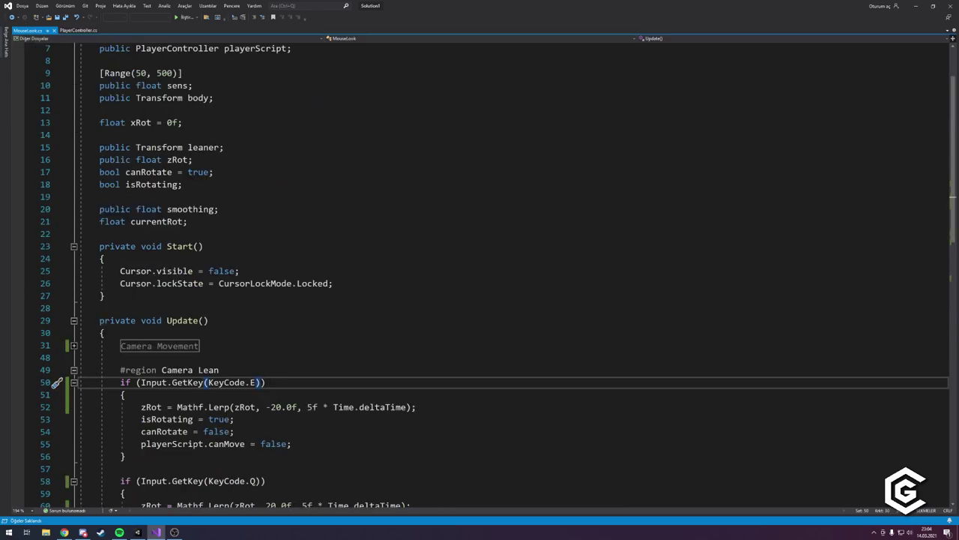
scroll(65, 295, down, 3)
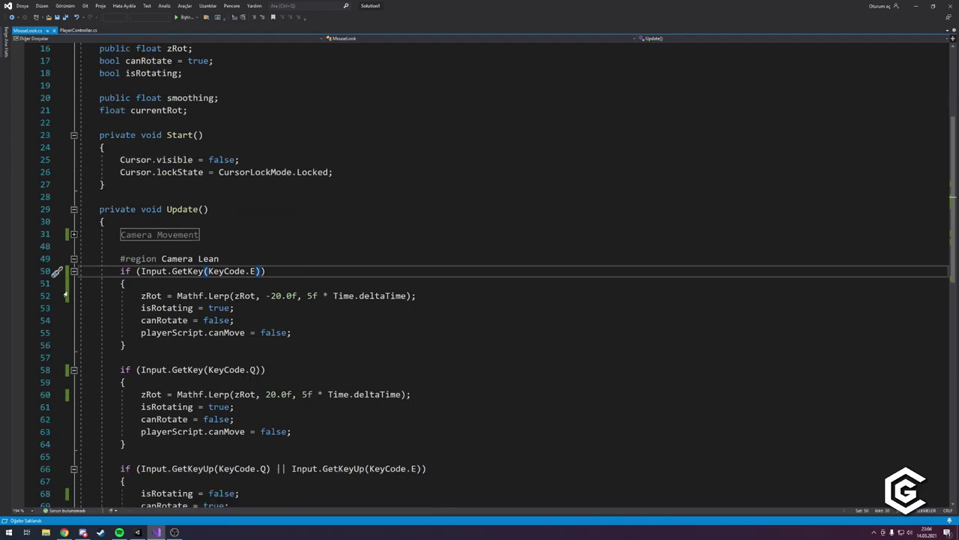
key(Down)
key(Return)
text(pla)
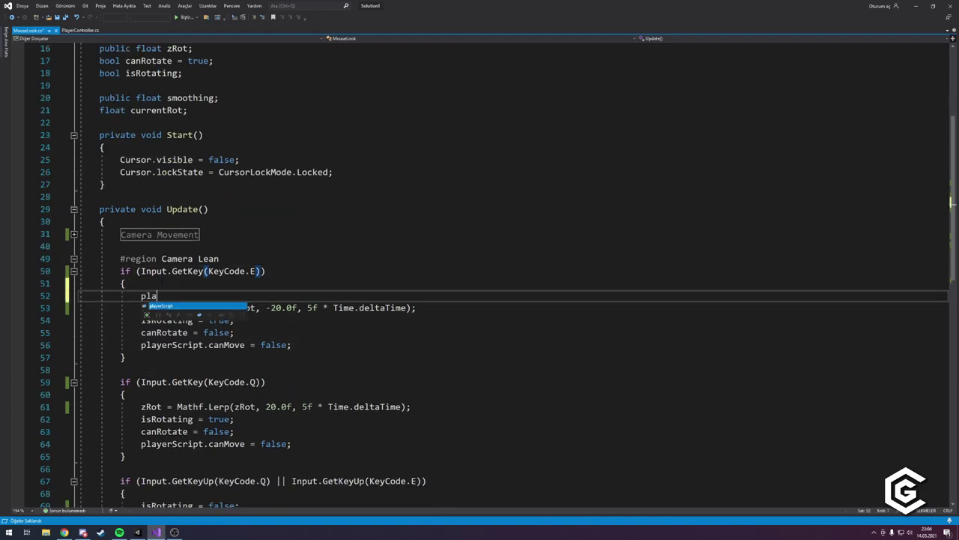
text(ye)
key(BackSpace)
key(BackSpace)
text(e)
key(BackSpace)
key(Tab)
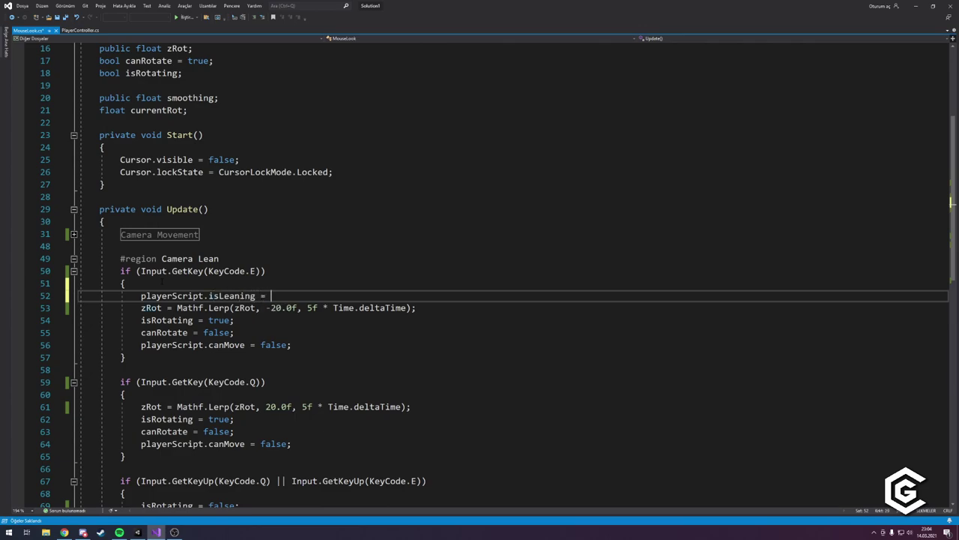
text(true;)
Paste the isLeaning = true statement into the Q lean block.
click(121, 394)
text(playerScript.isLeaning = true;)
key(ctrl+z)
key(Down)
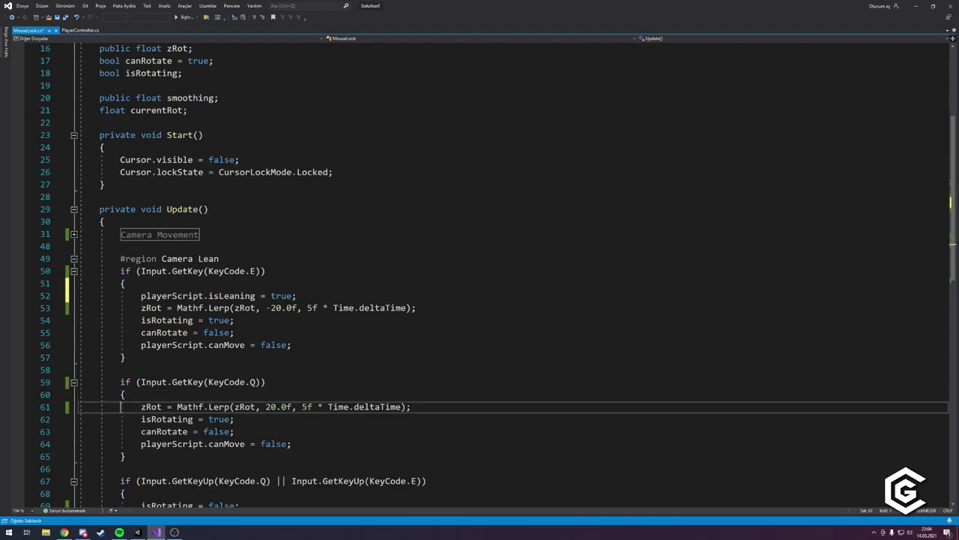
text(playerScript.isLeaning = true;)
Review the E and Q key checks and their isLeaning lines.
scroll(199, 395, down, 3)
click(125, 245)
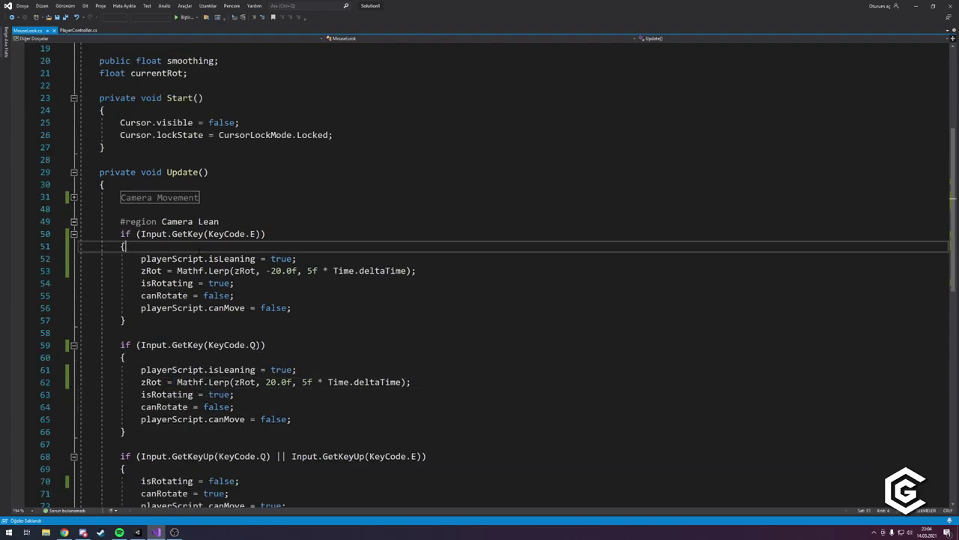
scroll(237, 313, up, 1)
ctrl+scroll(237, 313, up, 1)
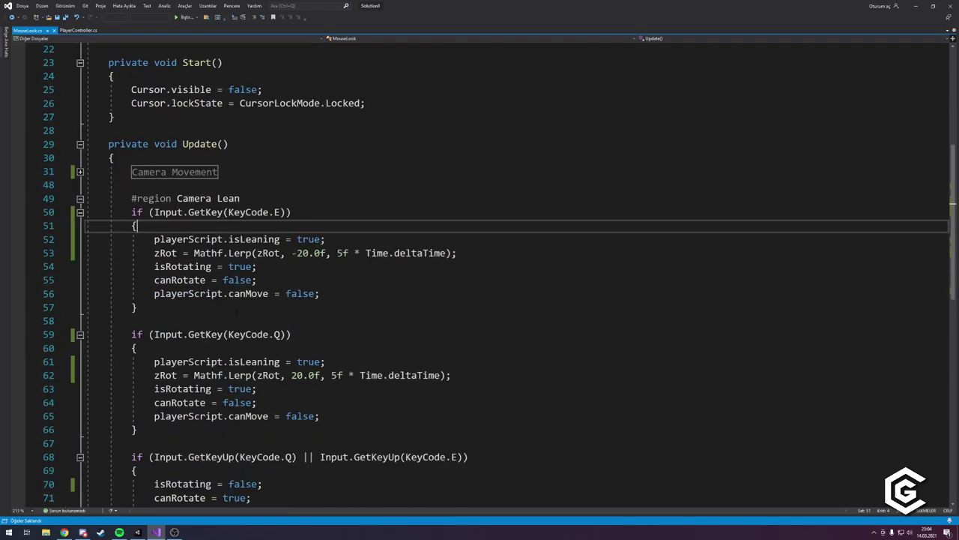
drag(240, 212, 289, 212)
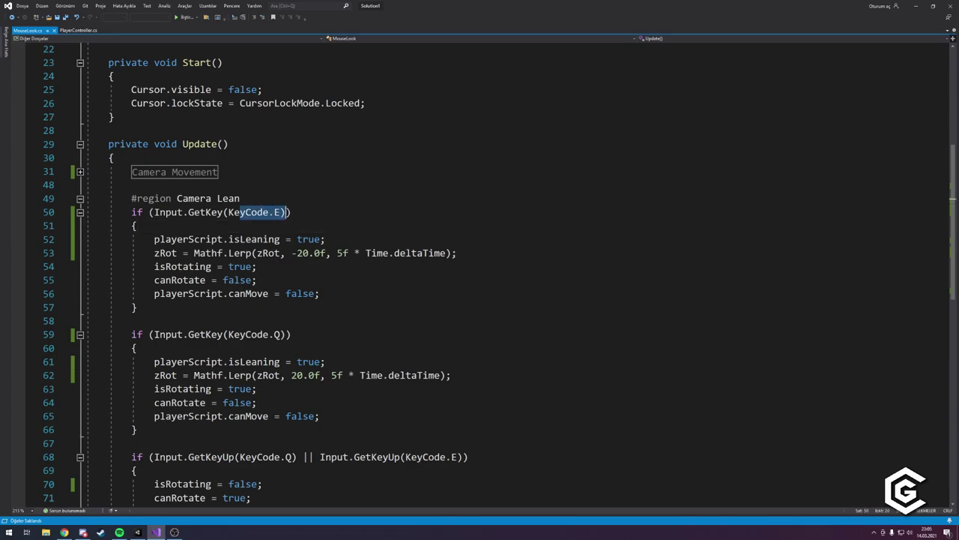
drag(153, 240, 325, 239)
drag(273, 334, 291, 334)
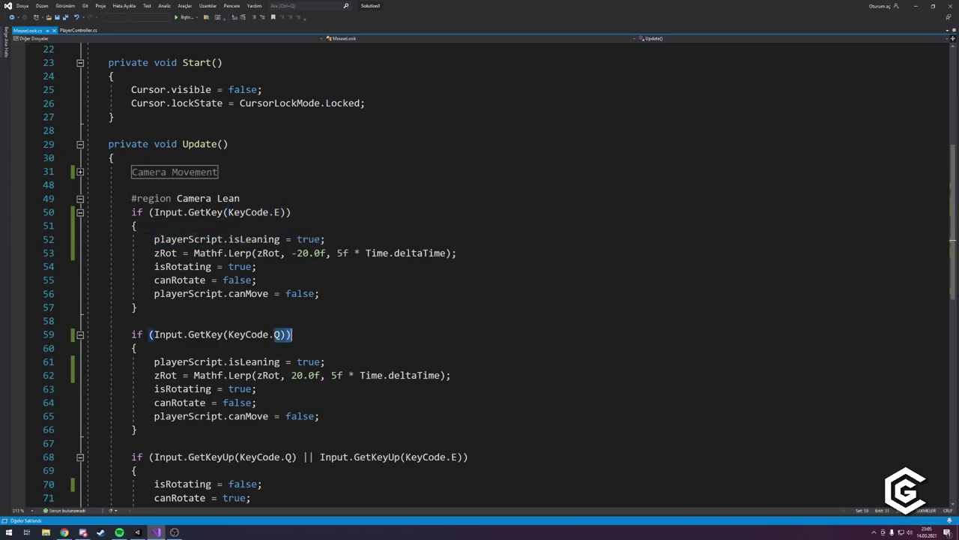
click(154, 361)
drag(154, 361, 342, 357)
key(ctrl+c)
click(325, 361)
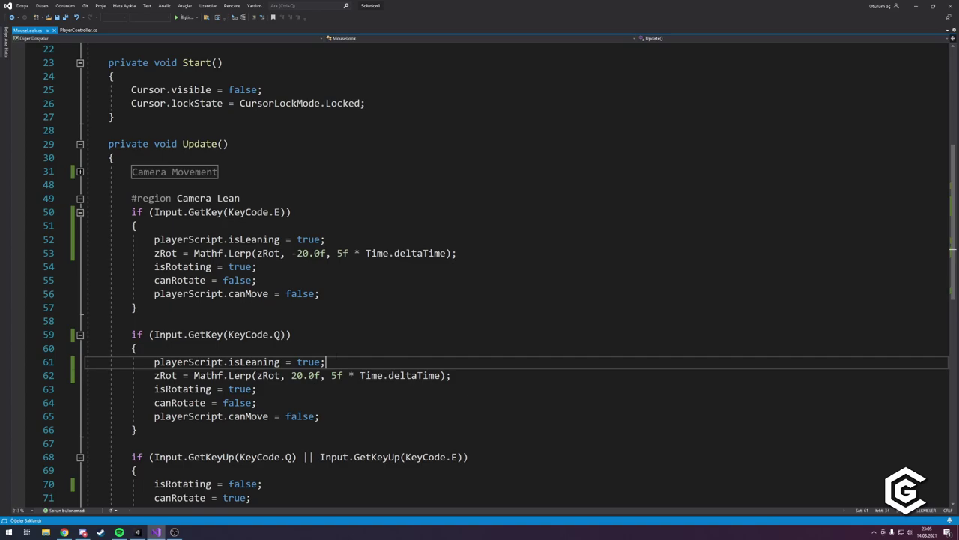
Add playerScript.isLeaning = false; in the key-release block, save, and return to Unity.
scroll(329, 359, down, 2)
scroll(330, 240, down, 1)
click(155, 361)
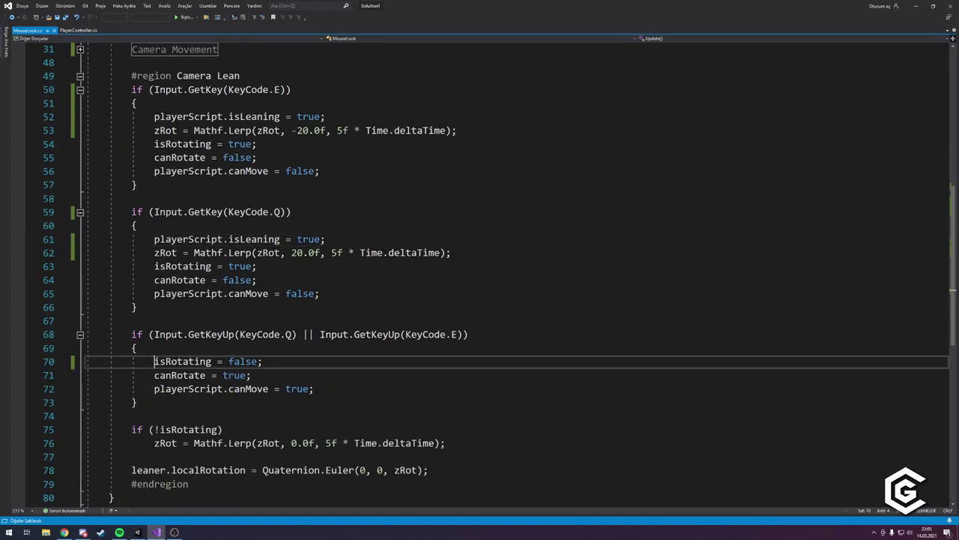
key(ctrl+v)
key(Return)
key(BackSpace)
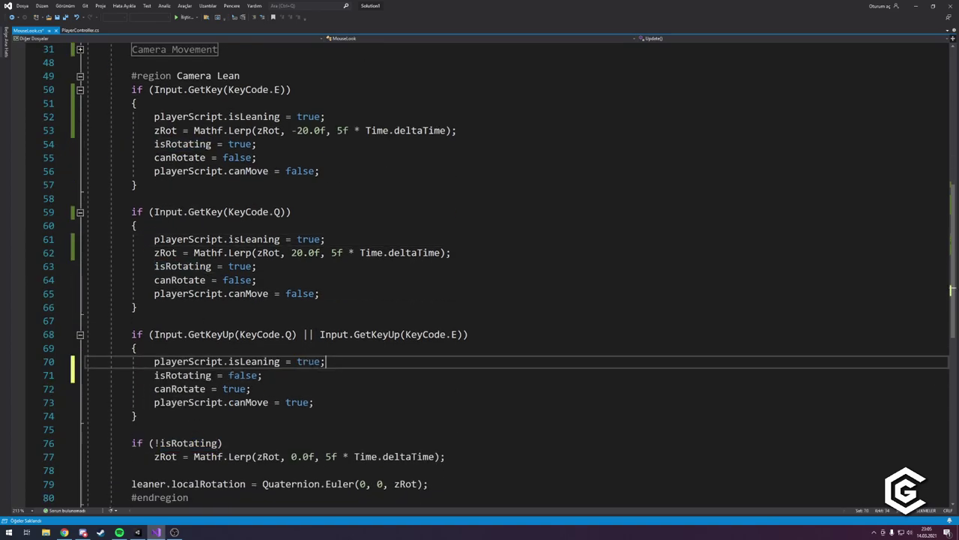
double_click(309, 362)
text(false)
key(ctrl+s)
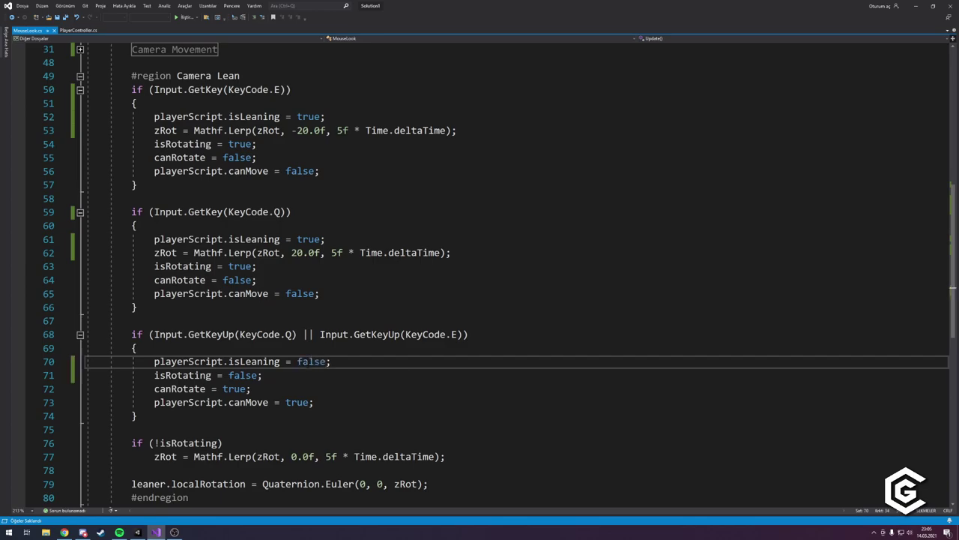
click(137, 532)
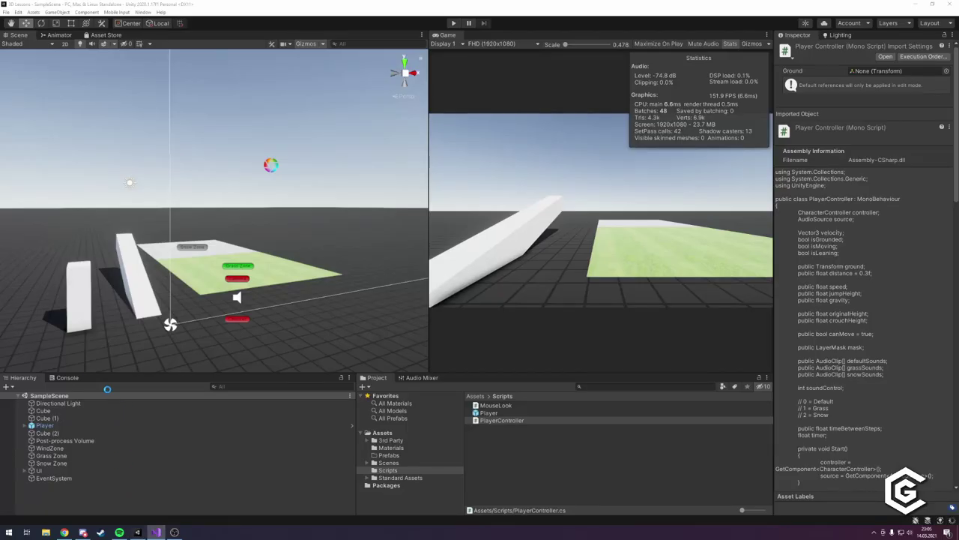
Check the Console for compile messages, then start Play mode with the game focused.
click(62, 377)
click(22, 377)
click(454, 23)
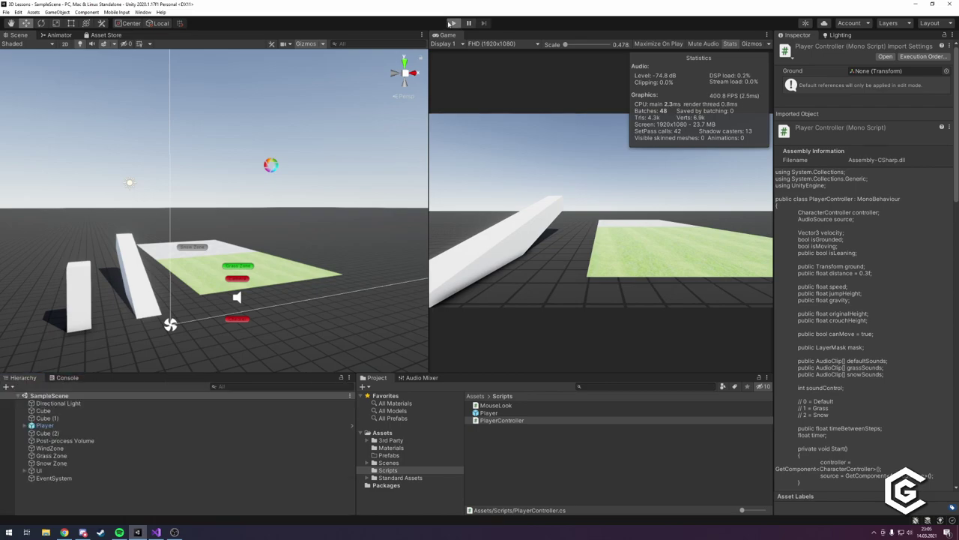
click(608, 257)
Walk the player over the grass and onto the snow, leaning with Q along the way.
key(w)
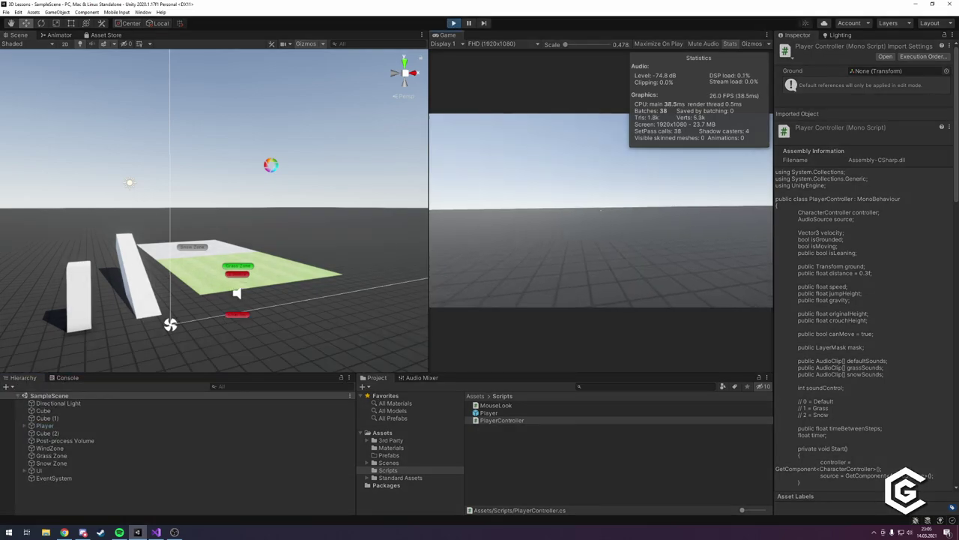
key(w)
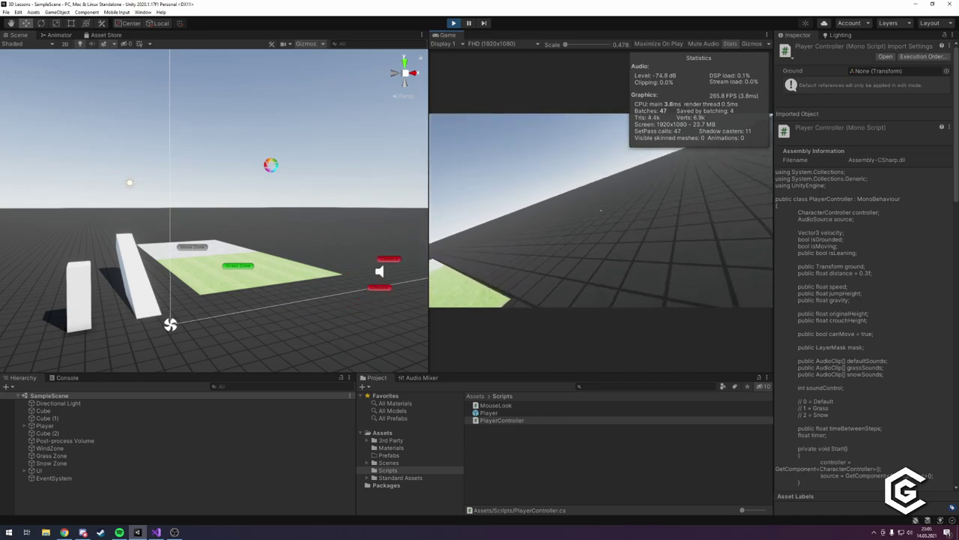
key(w)
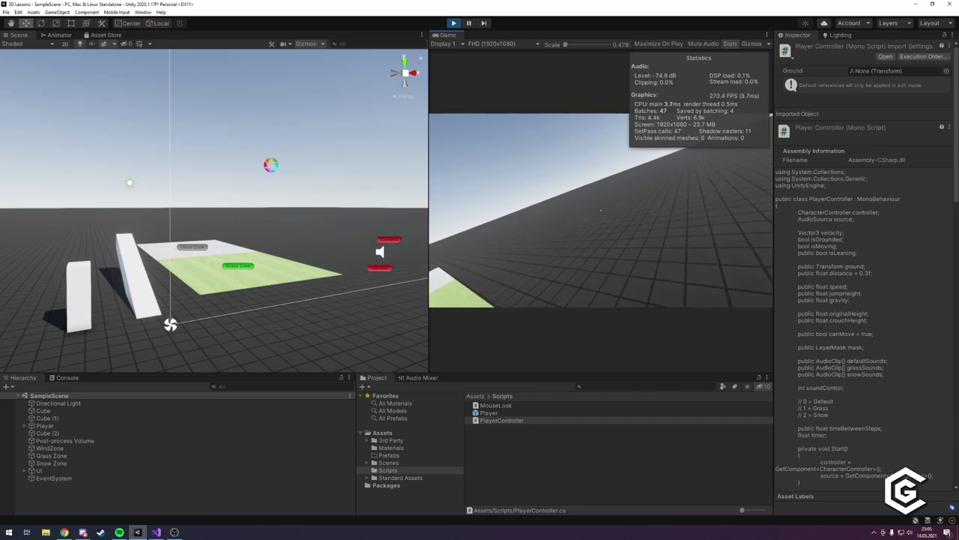
key(w)
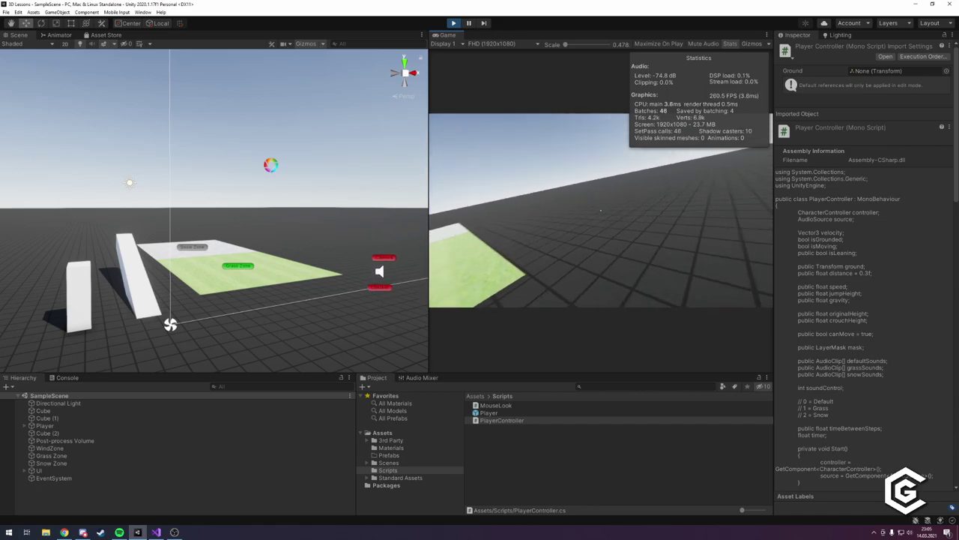
key(w)
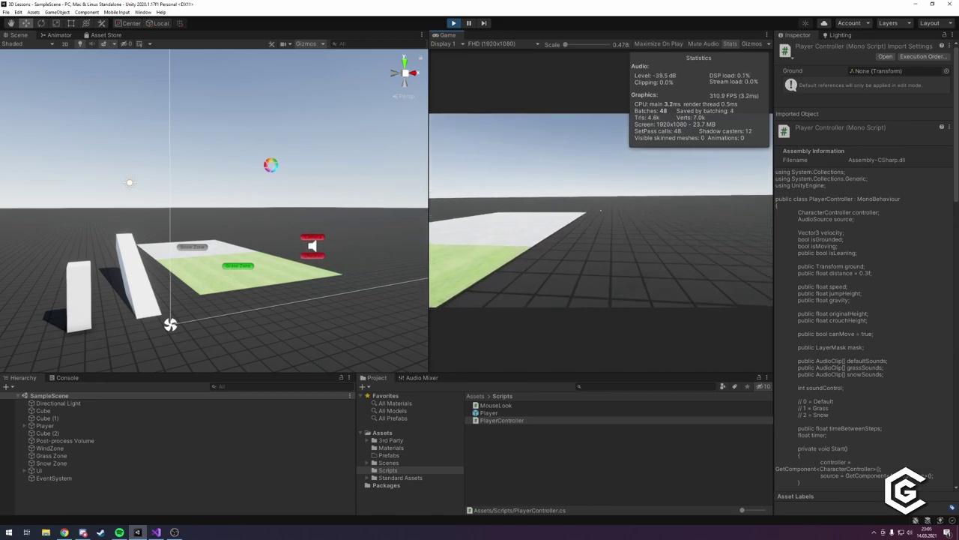
key(w)
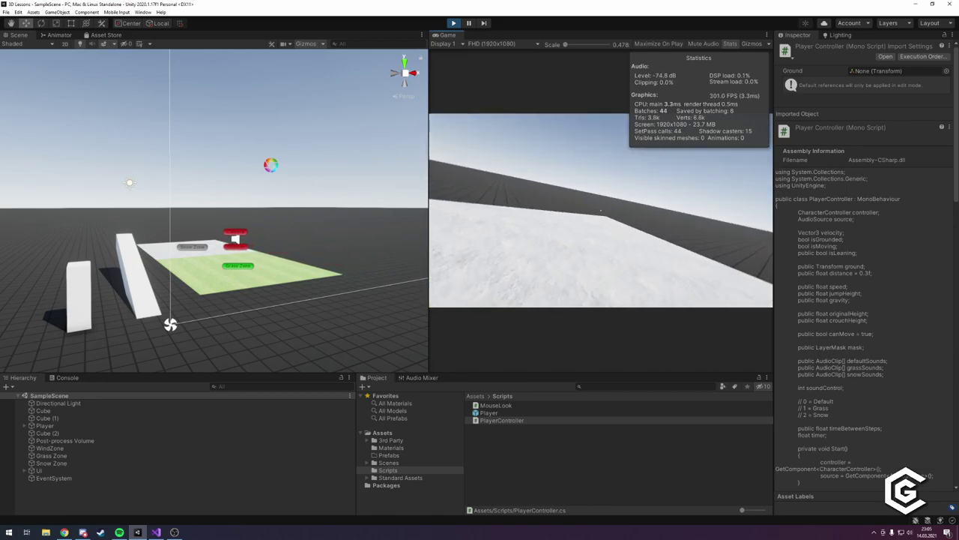
key(q)
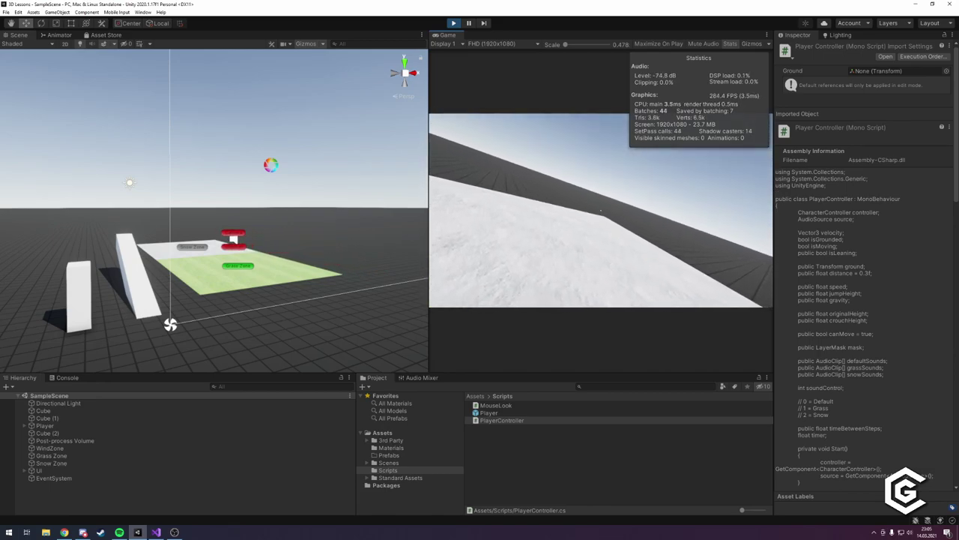
key(w)
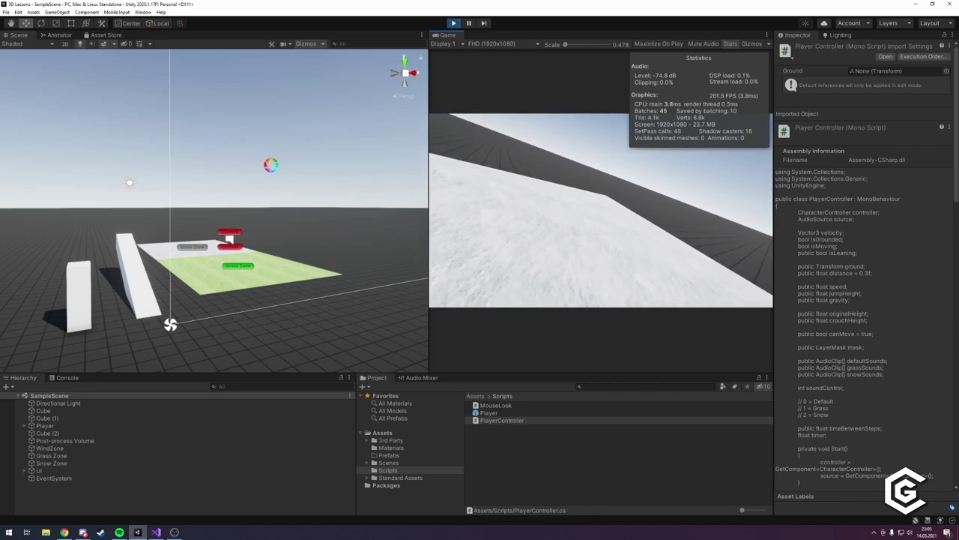
key(w)
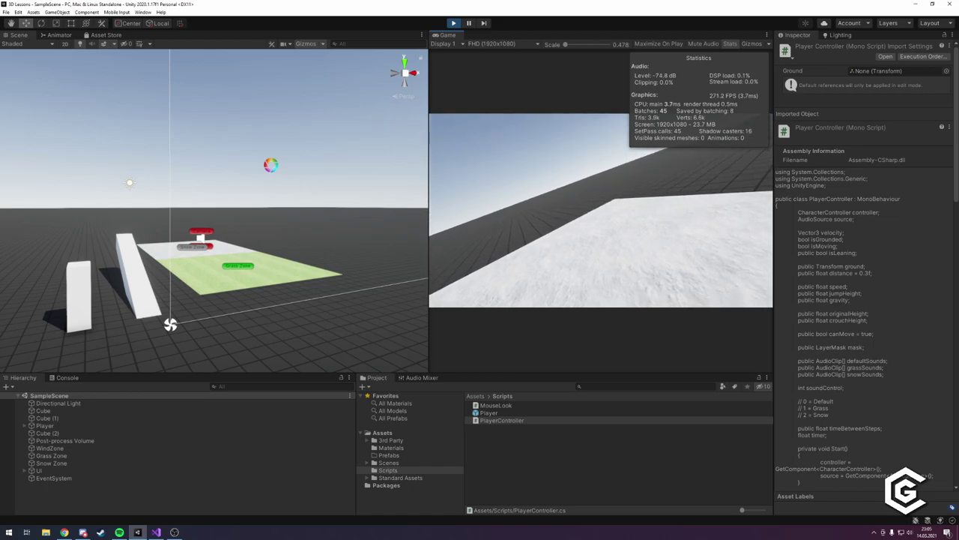
Walk from the snow over the grass and ramps, then jump at the ramp top.
key(w)
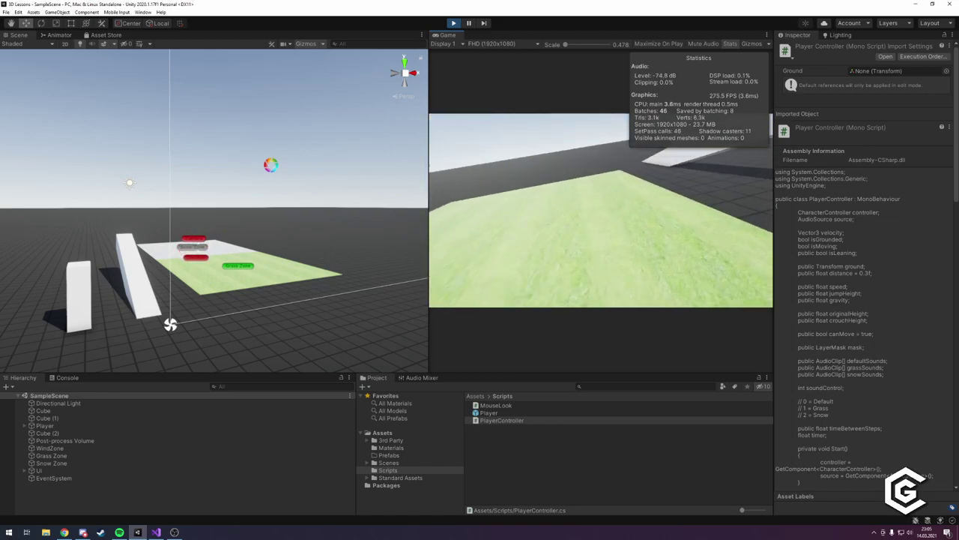
key(w)
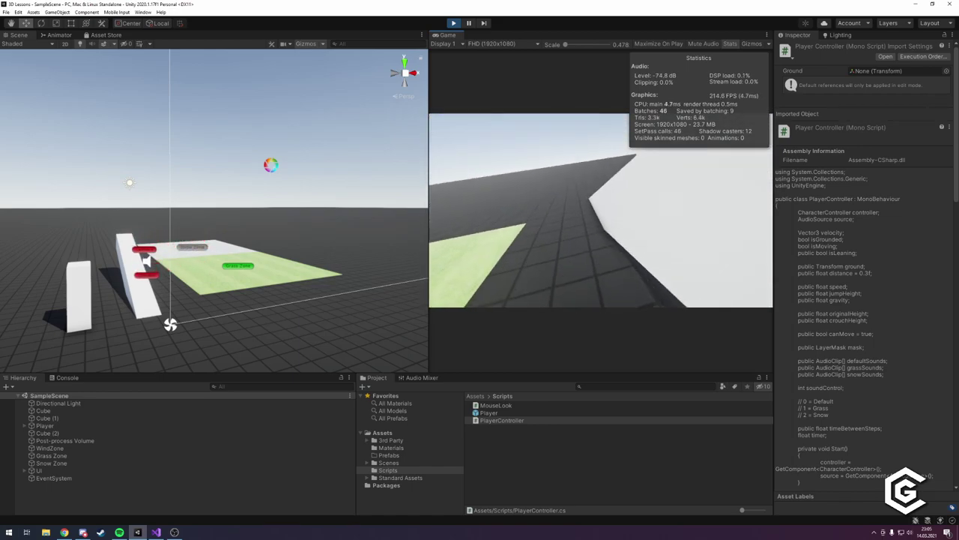
key(w)
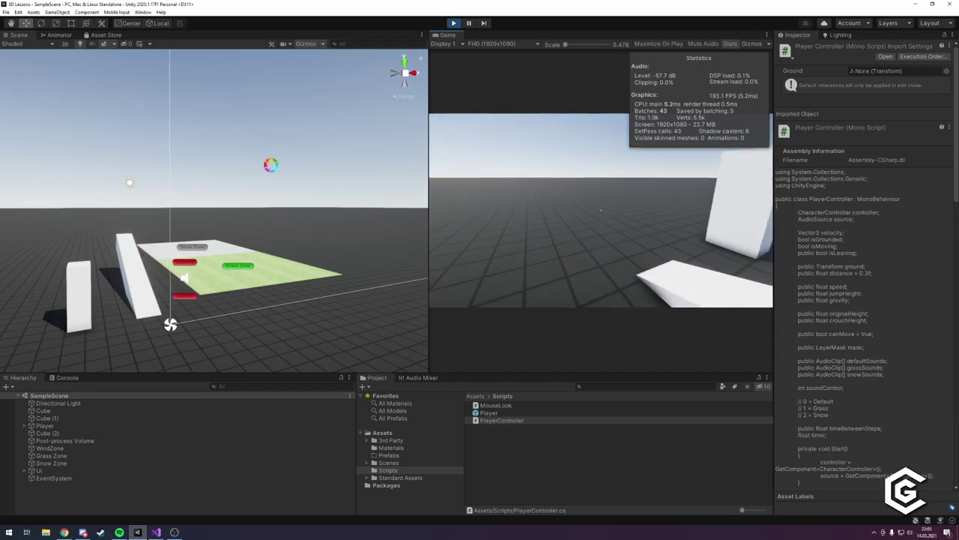
key(w)
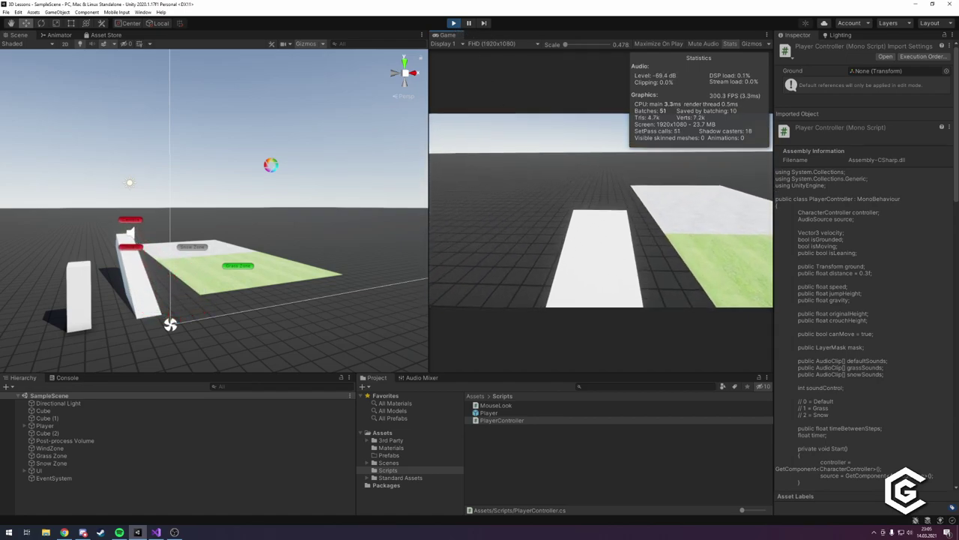
key(w)
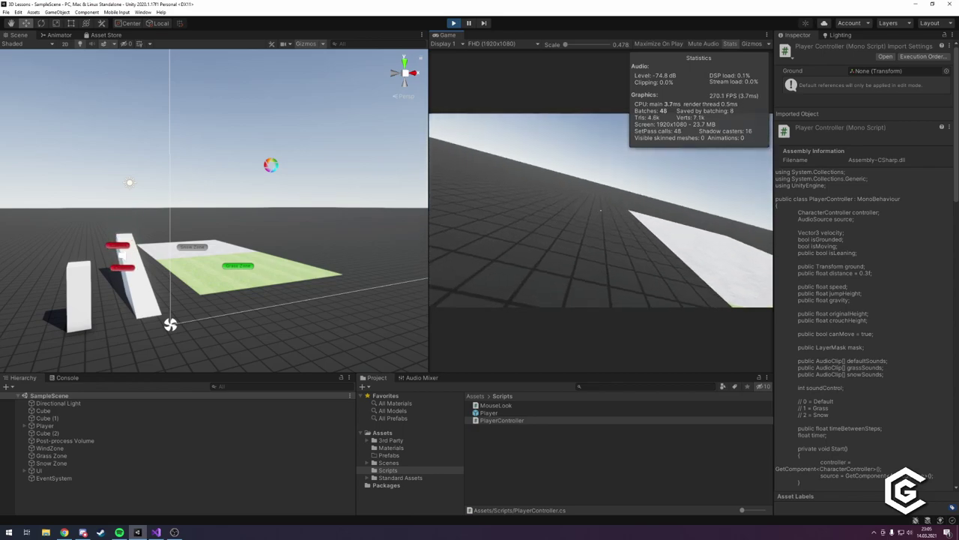
key(w)
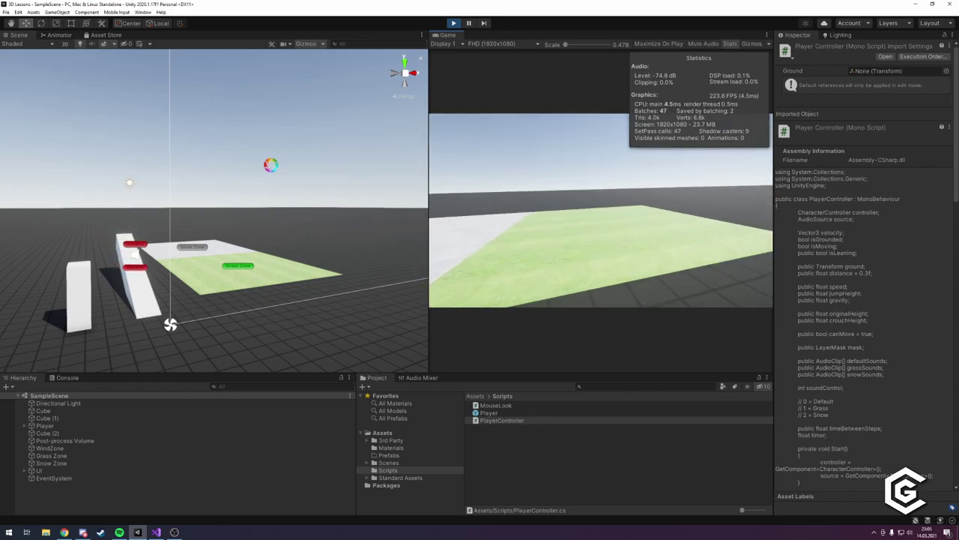
key(w)
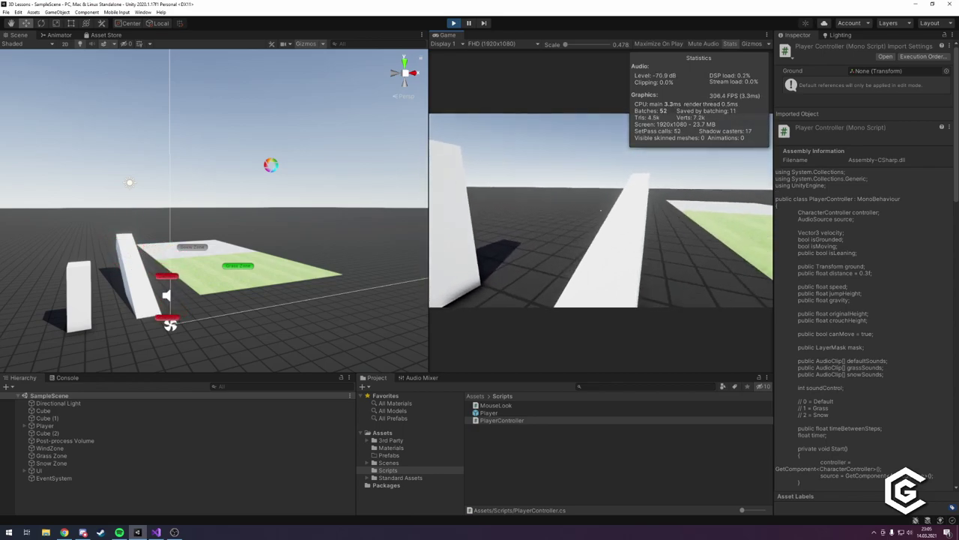
key(w)
key(w)
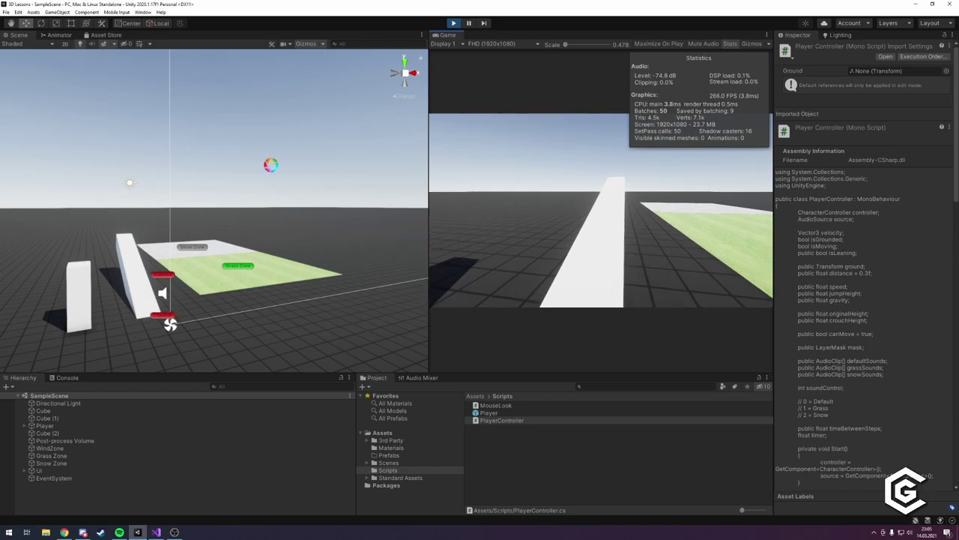
key(w)
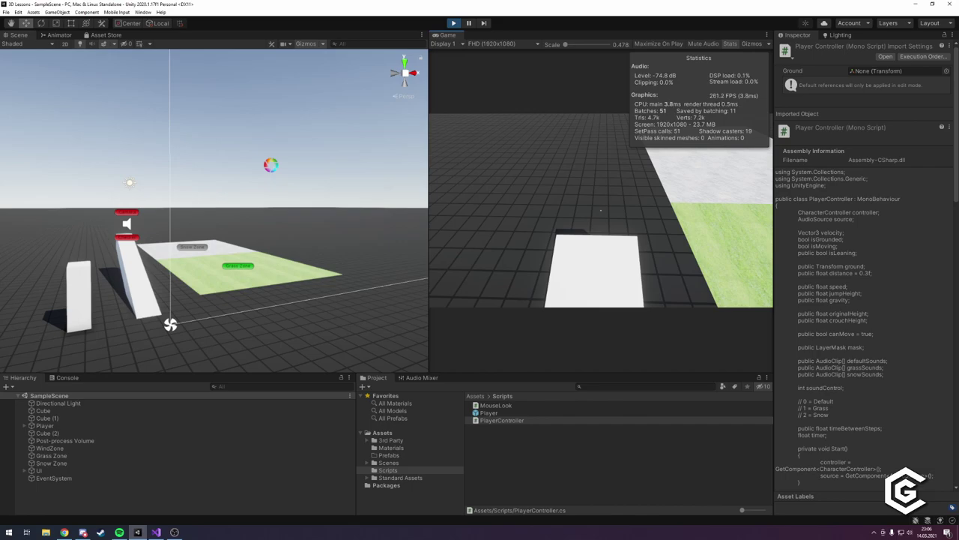
key(space)
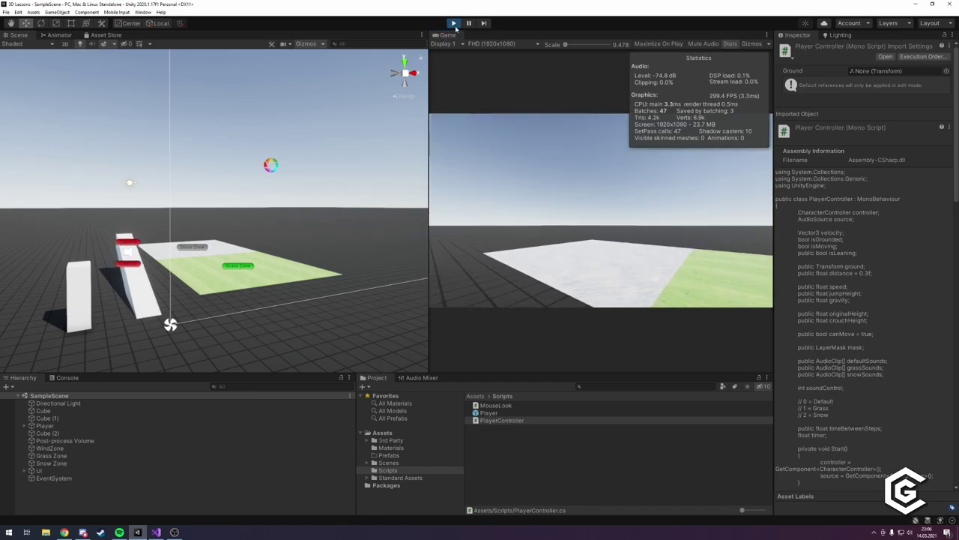
Stop the playtest and go to the lean-release condition in MouseLook.cs.
key(ctrl+p)
click(174, 532)
click(315, 334)
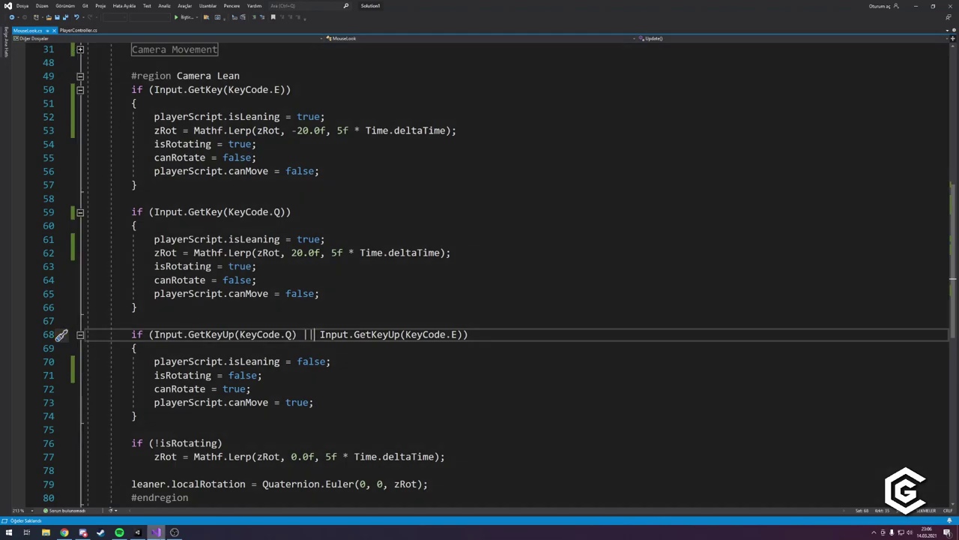
Go to isLeaning's declaration in PlayerController, then its usage in the footsteps check.
key(alt+Tab)
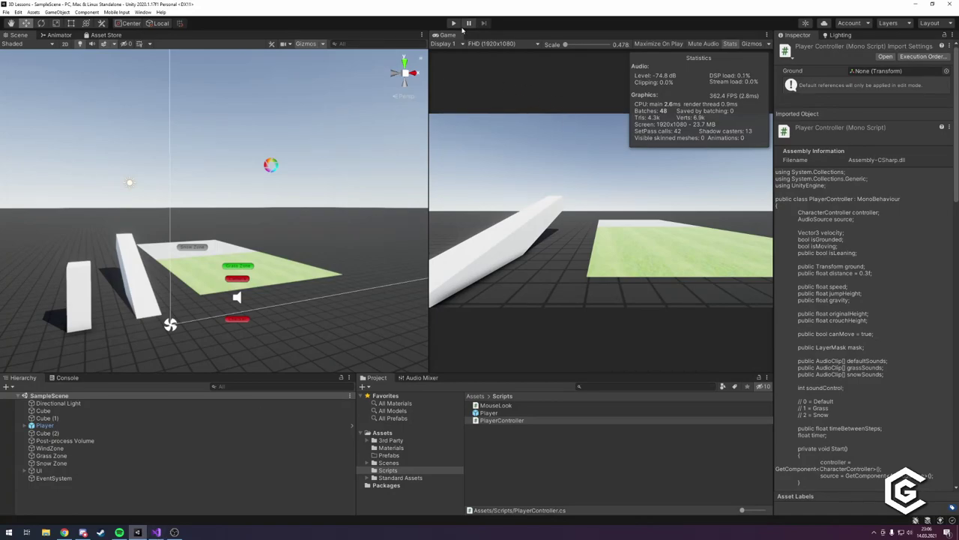
key(alt+Tab)
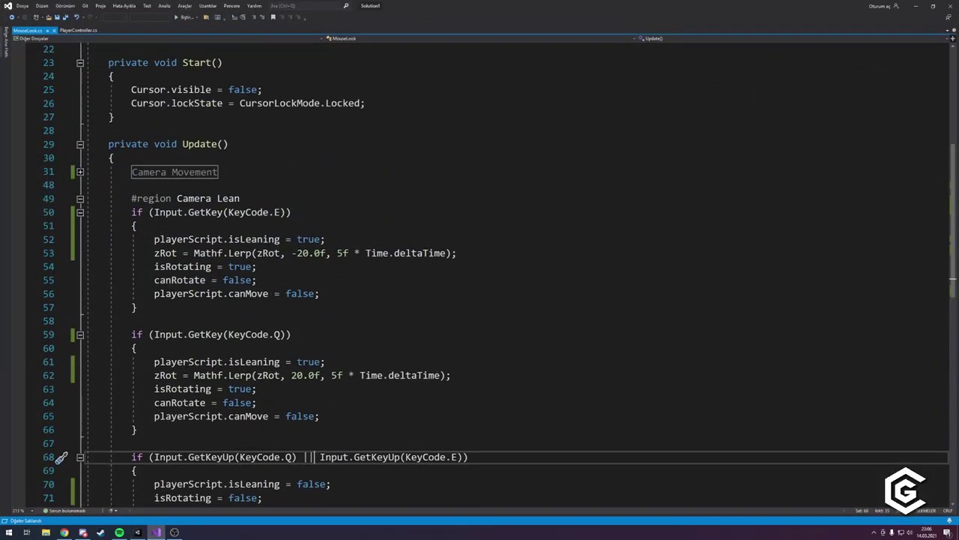
click(255, 239)
key(F12)
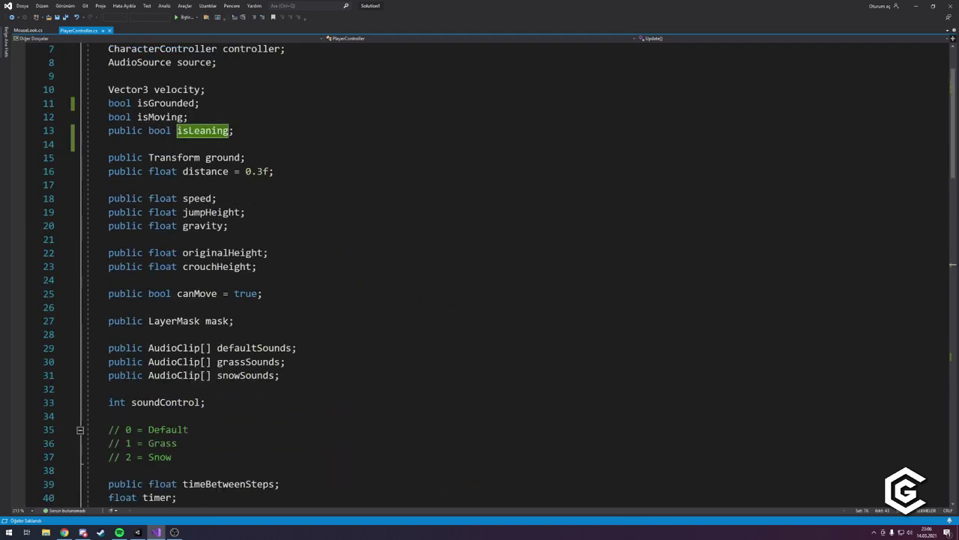
key(ctrl+F3)
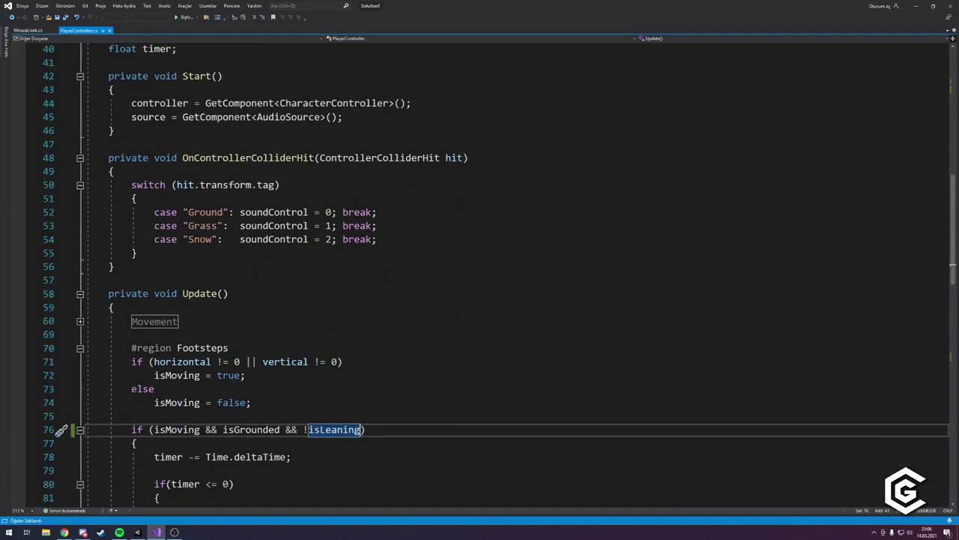
Scroll through PlayerController.cs and collapse the Footsteps region.
scroll(255, 274, down, 3)
scroll(248, 281, down, 7)
scroll(236, 292, down, 2)
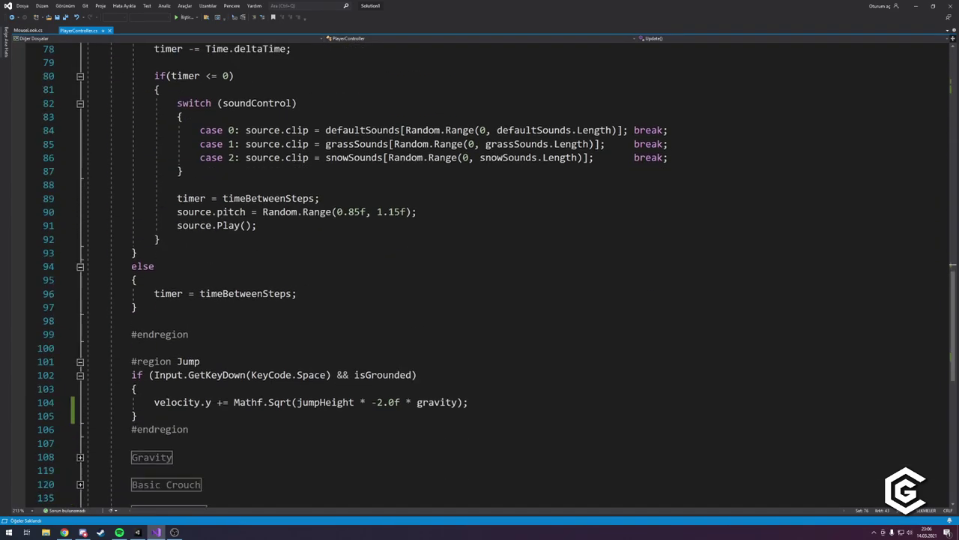
scroll(221, 305, down, 4)
scroll(187, 285, up, 7)
scroll(150, 266, up, 5)
scroll(112, 247, up, 1)
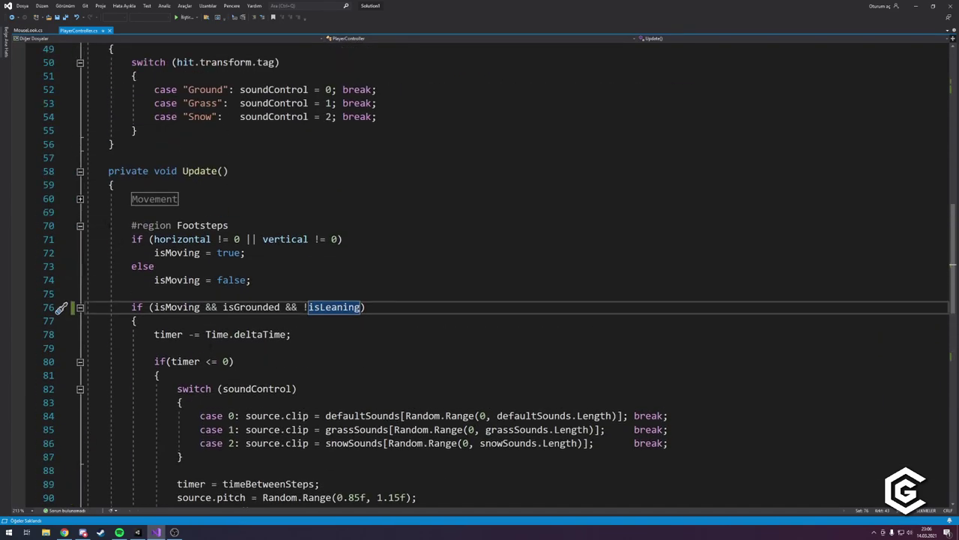
click(80, 225)
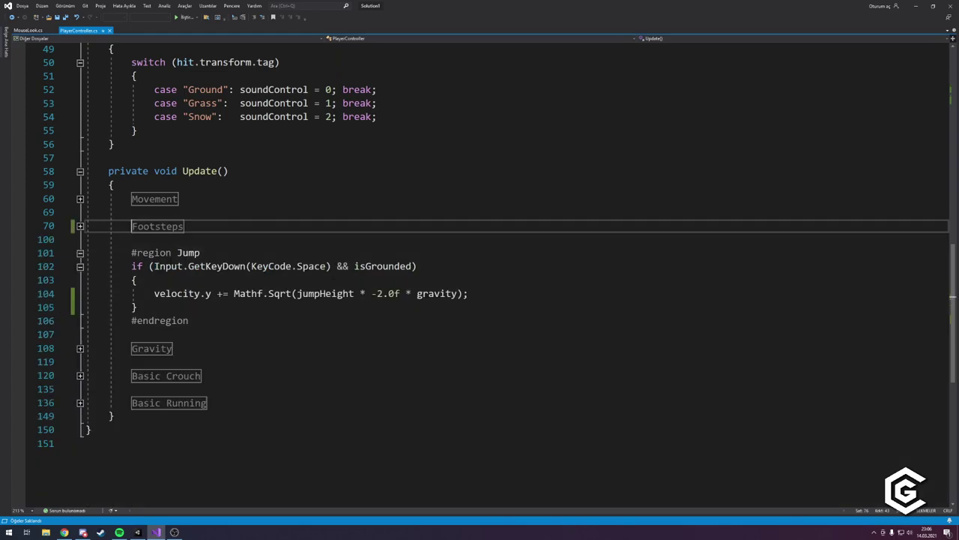
Append '&& !isLeaning' to the jump if-condition on line 102.
click(411, 266)
text(&& is)
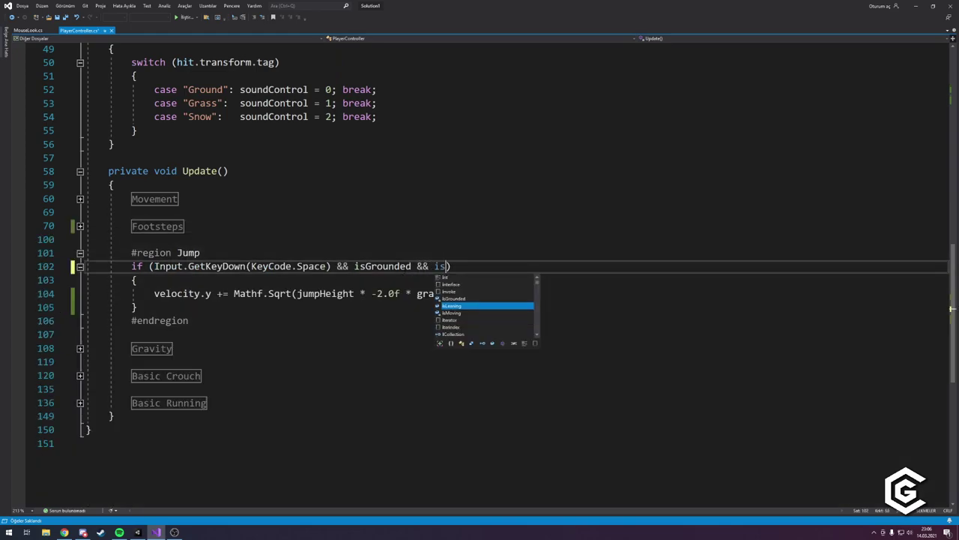
text(Lea)
key(Tab)
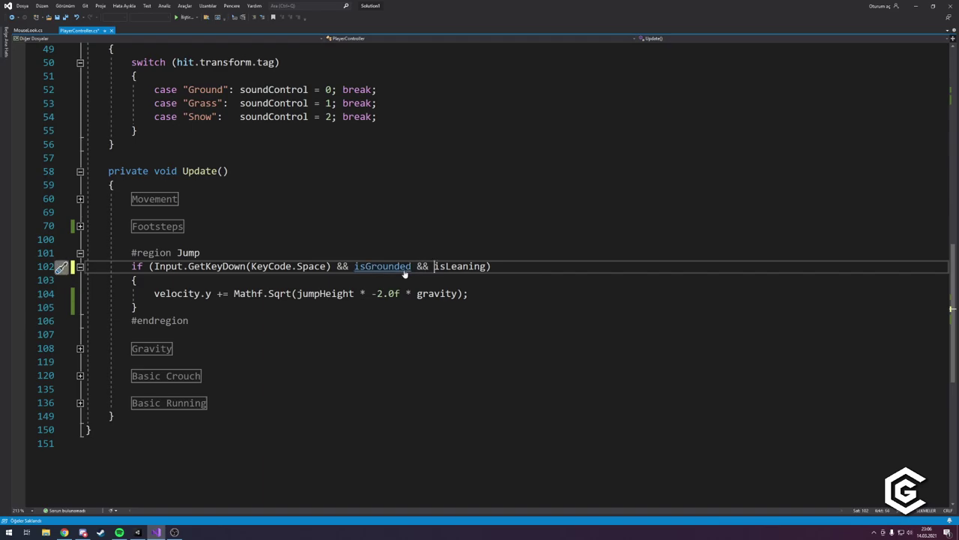
click(434, 266)
text(!)
click(383, 266)
drag(154, 266, 493, 266)
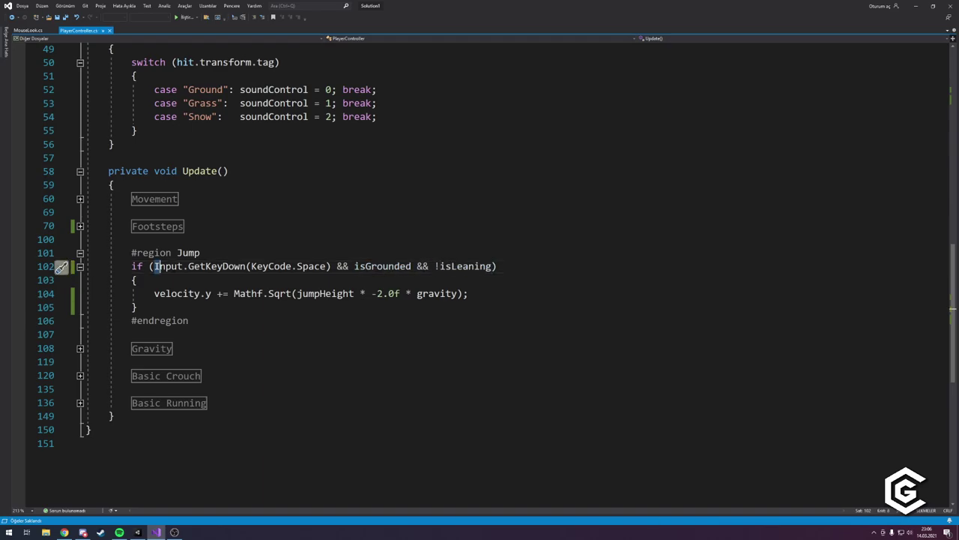
click(470, 266)
Start Play mode and walk the player over the ramp and across the floor toward the snow.
click(137, 532)
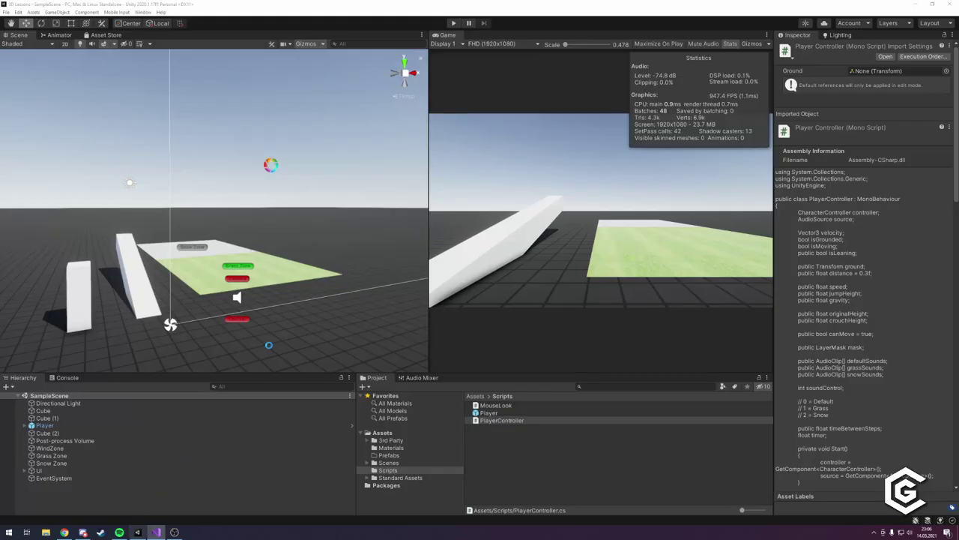
click(454, 23)
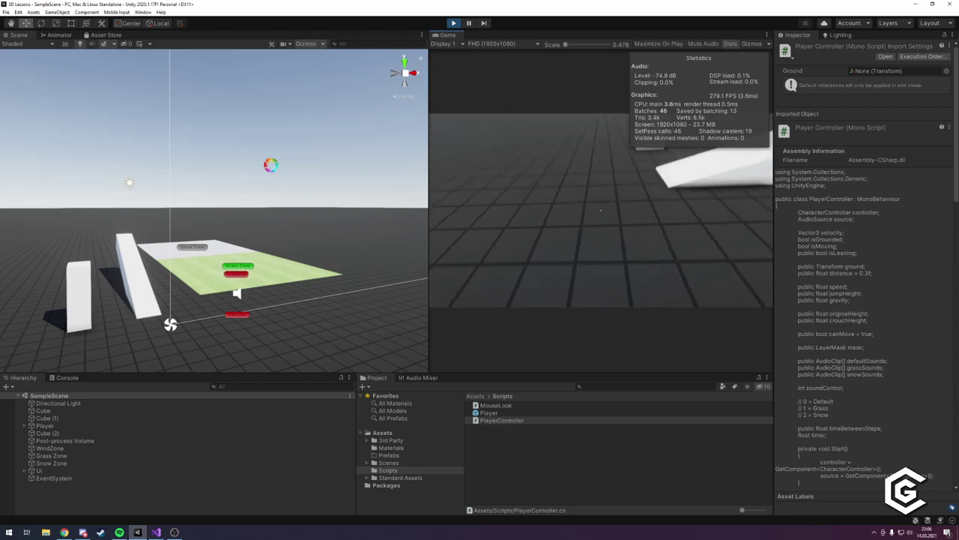
key(w)
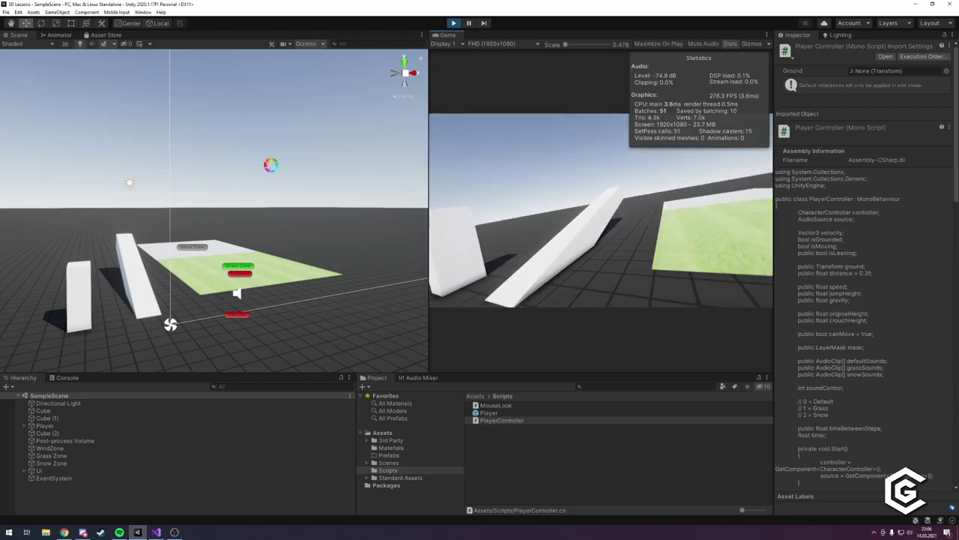
key(w)
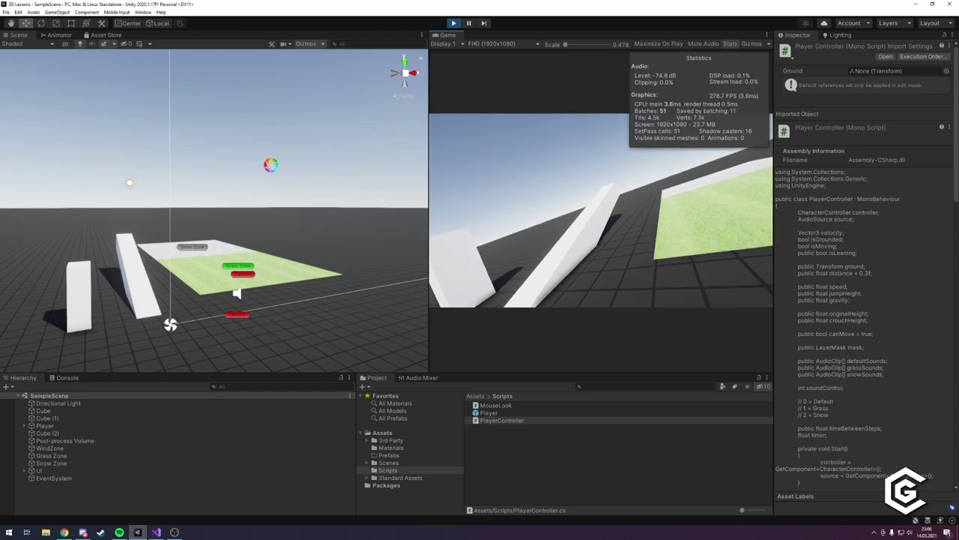
key(w)
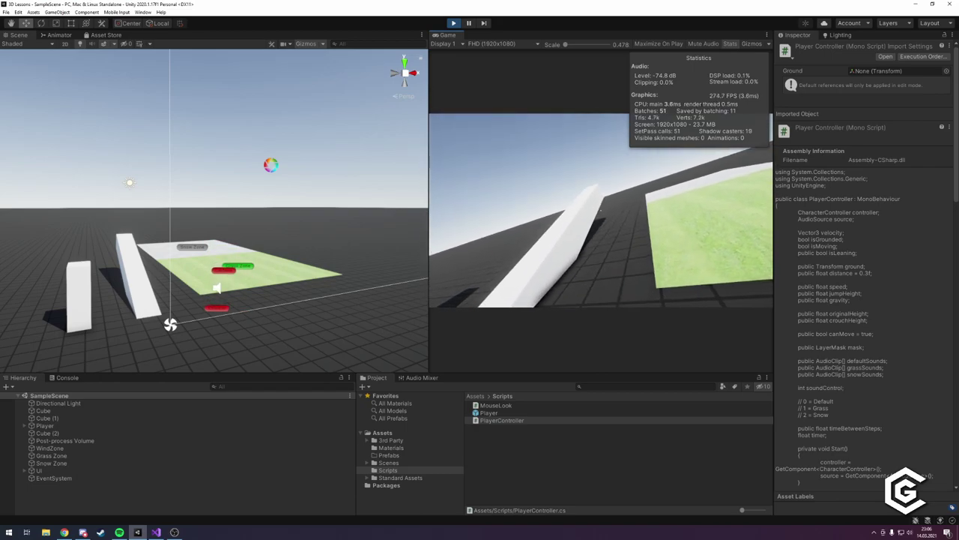
key(w)
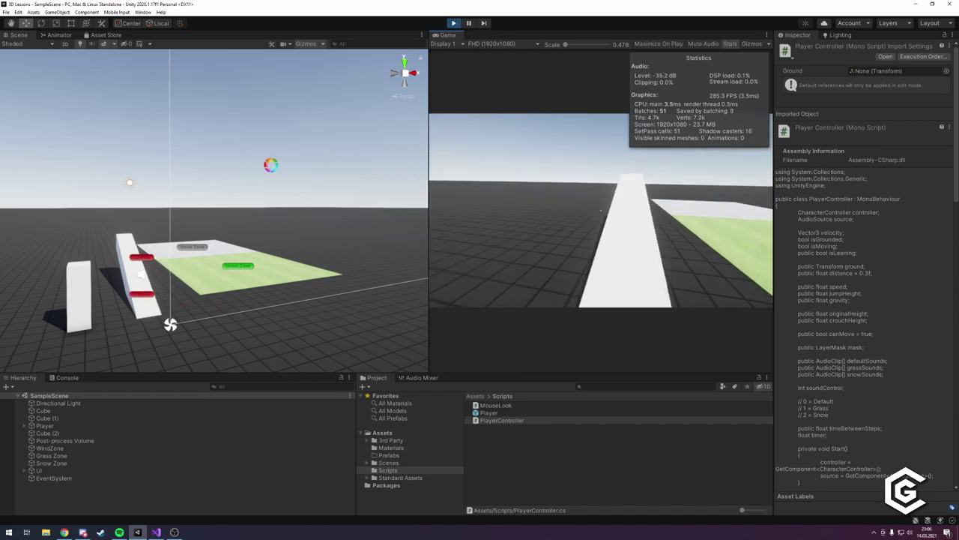
key(w)
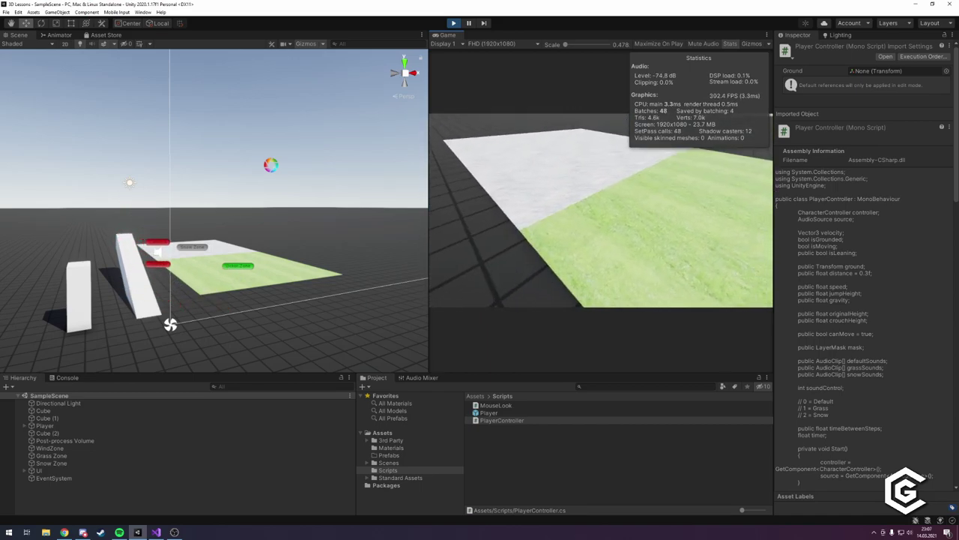
key(w)
key(w)
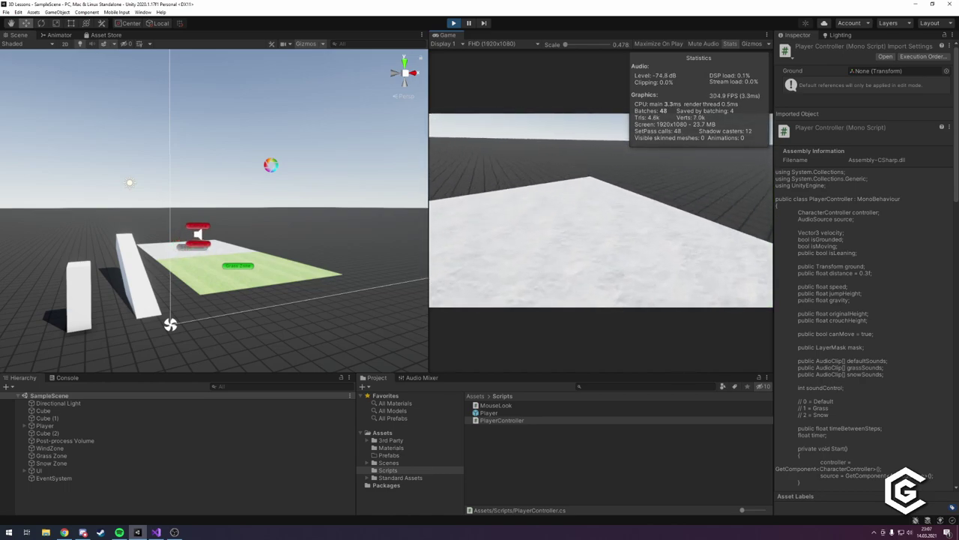
key(w)
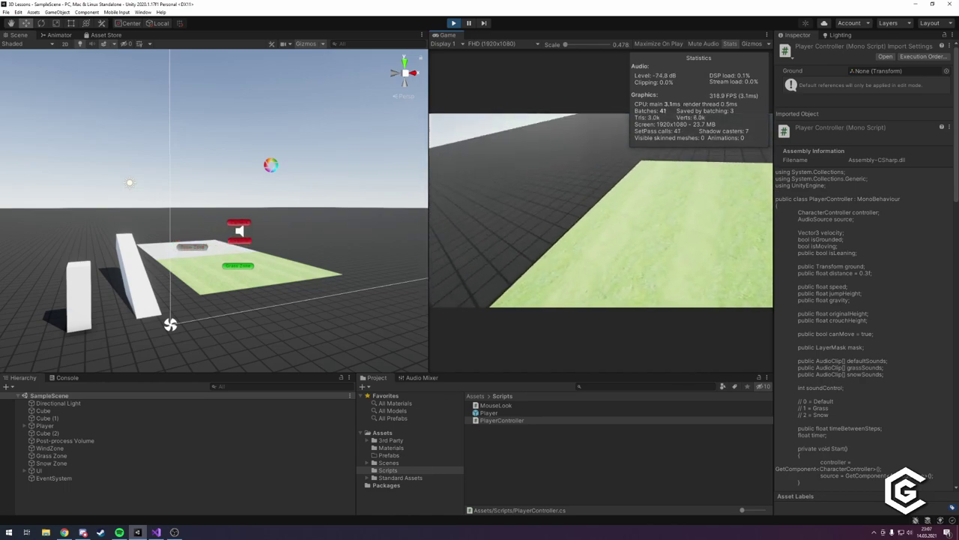
key(w)
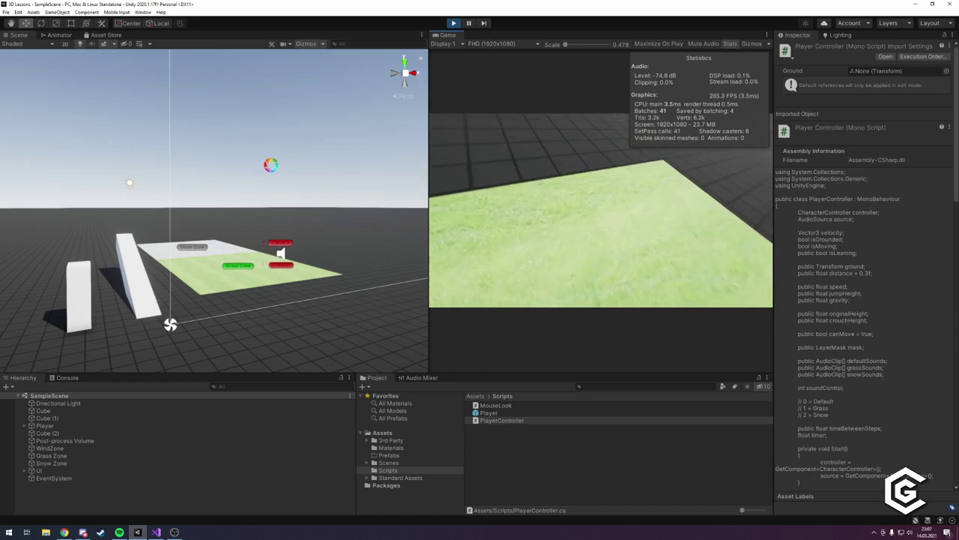
key(w)
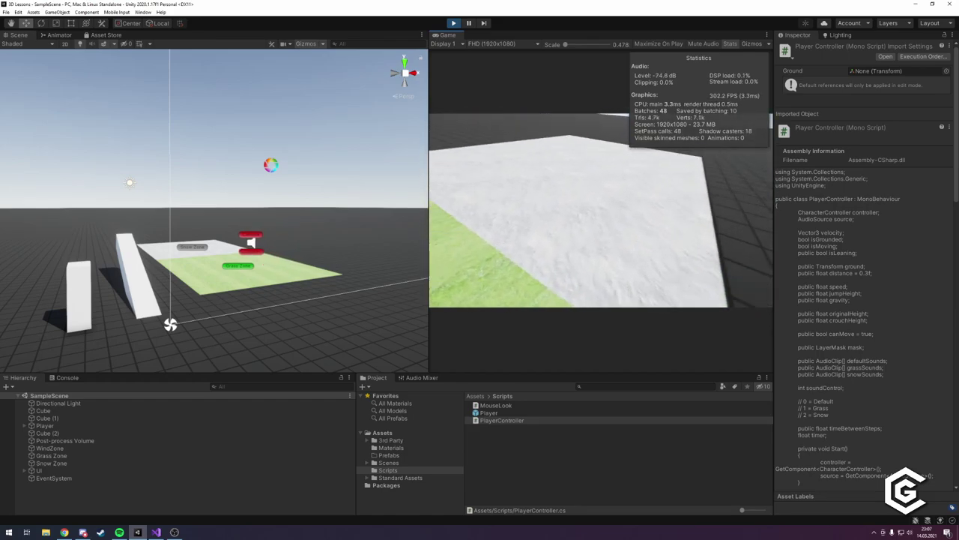
key(w)
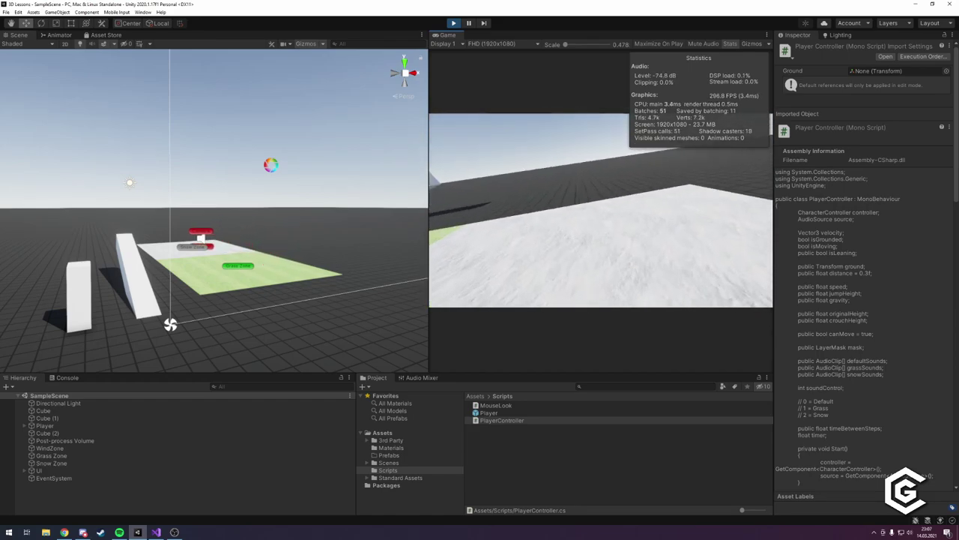
Lean with E while moving onto the snow, back away, then stop Play mode.
key(e)
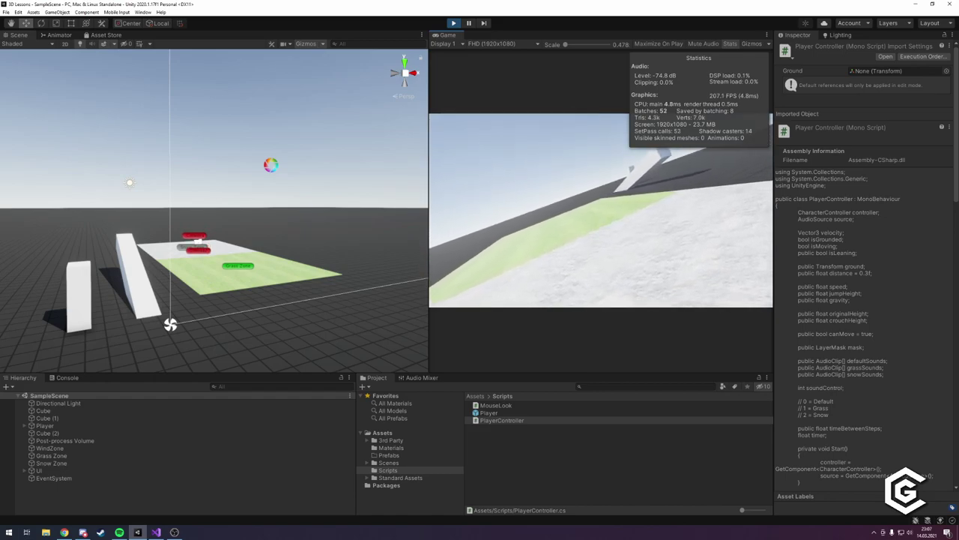
key(s)
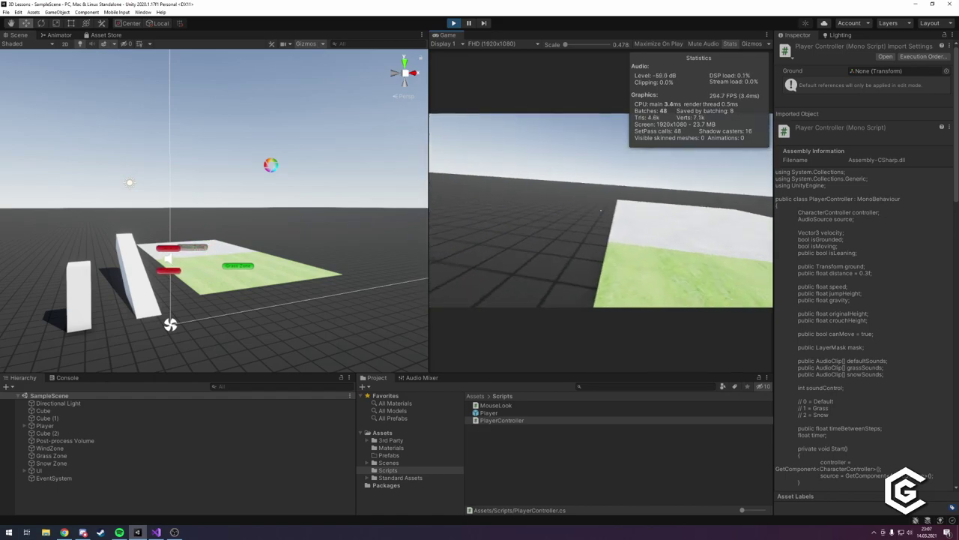
key(e)
key(w)
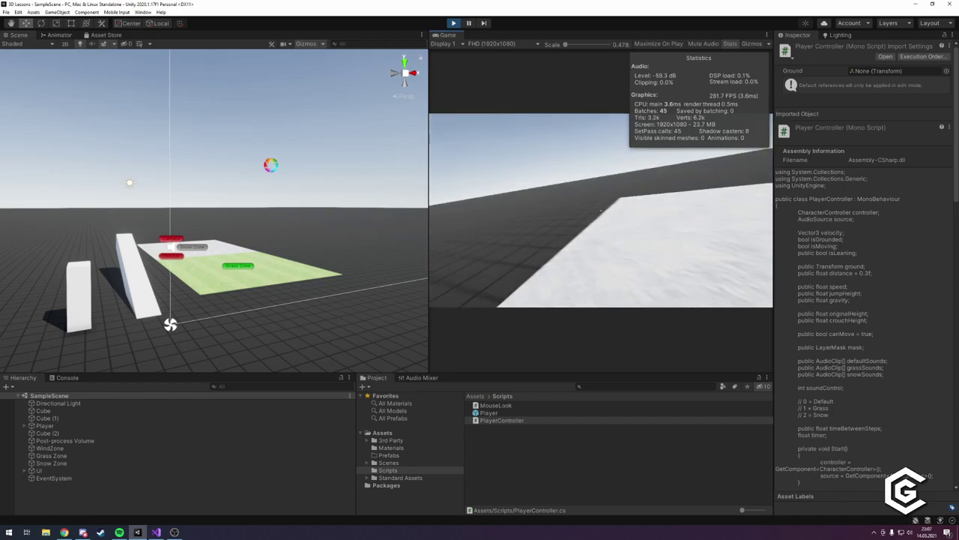
key(s)
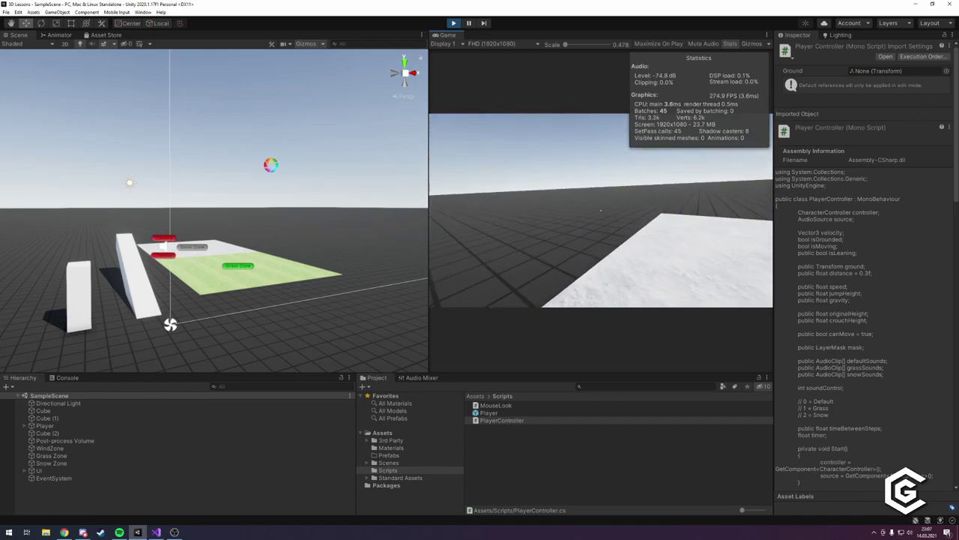
key(s)
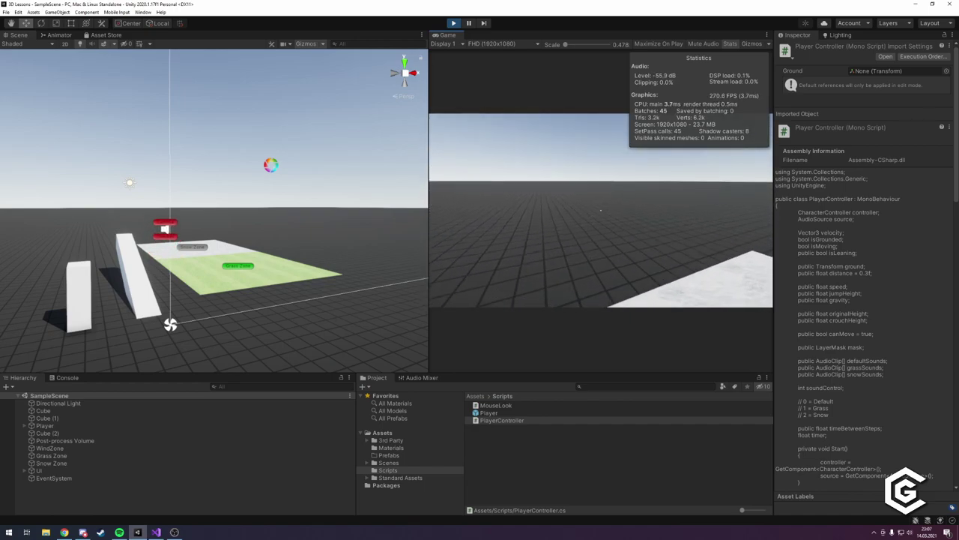
click(454, 23)
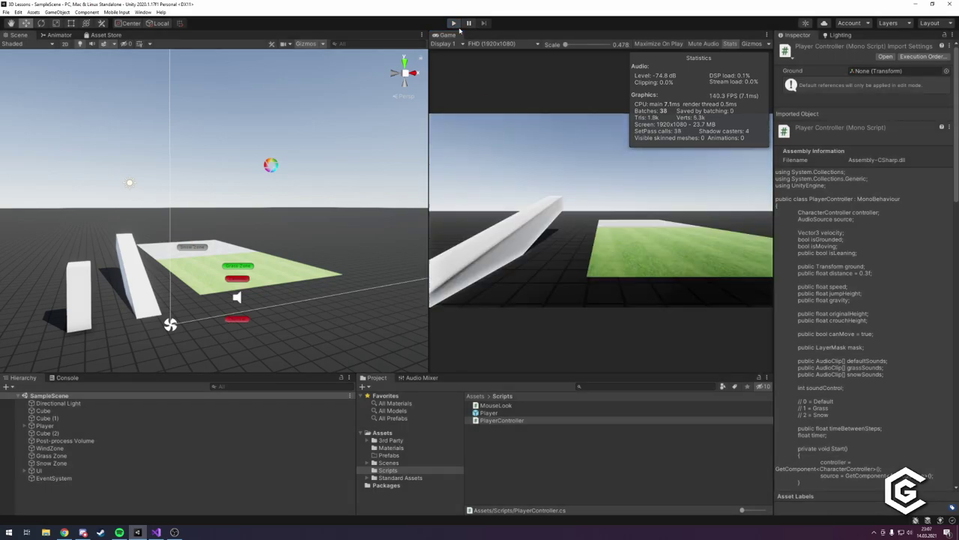
Collapse the Jump region in PlayerController.cs and scroll through the script.
click(156, 532)
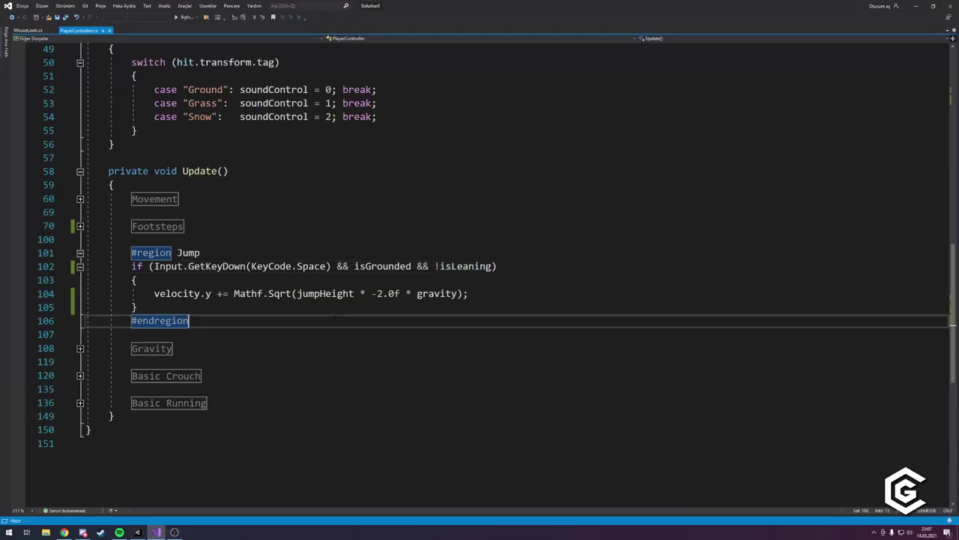
key(ctrl+m)
key(ctrl+m)
scroll(479, 269, up, 3)
scroll(480, 270, up, 5)
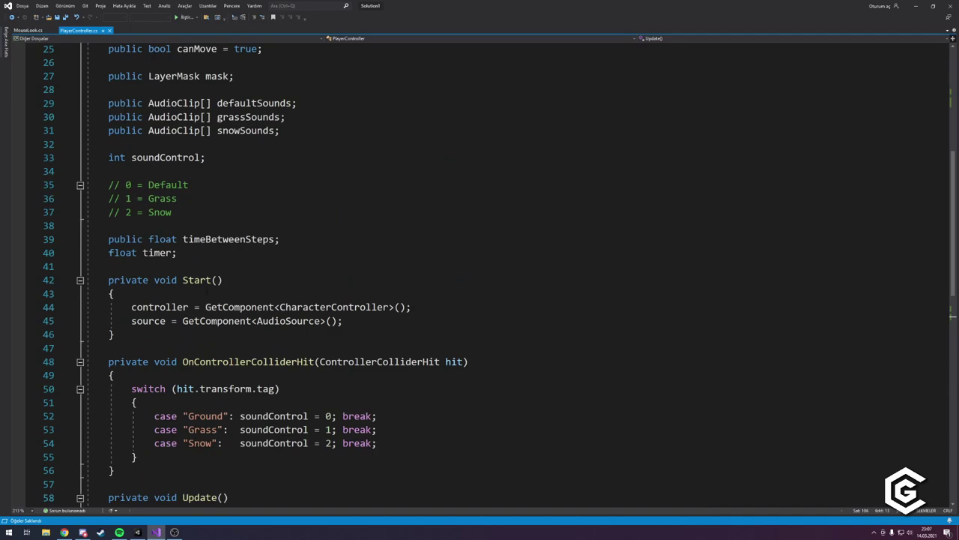
scroll(210, 264, up, 3)
scroll(211, 264, up, 5)
ctrl+scroll(208, 269, down, 3)
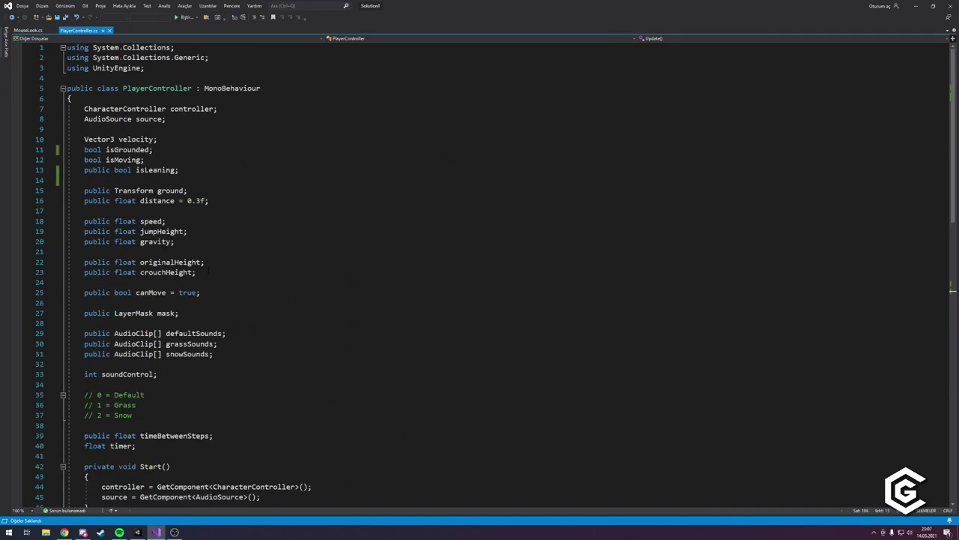
scroll(204, 279, down, 7)
scroll(203, 279, down, 4)
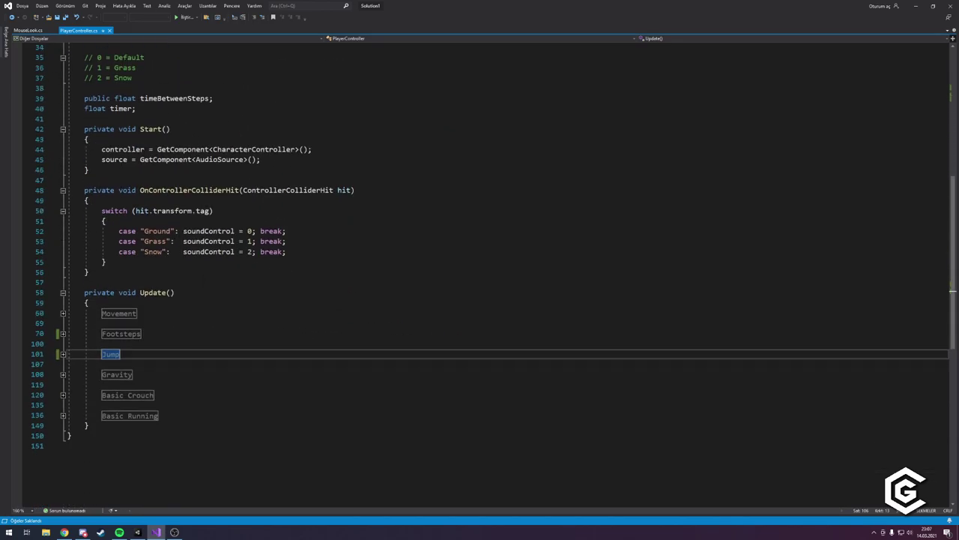
Look over MouseLook.cs's top and the smoothing field, then return to Unity.
click(27, 30)
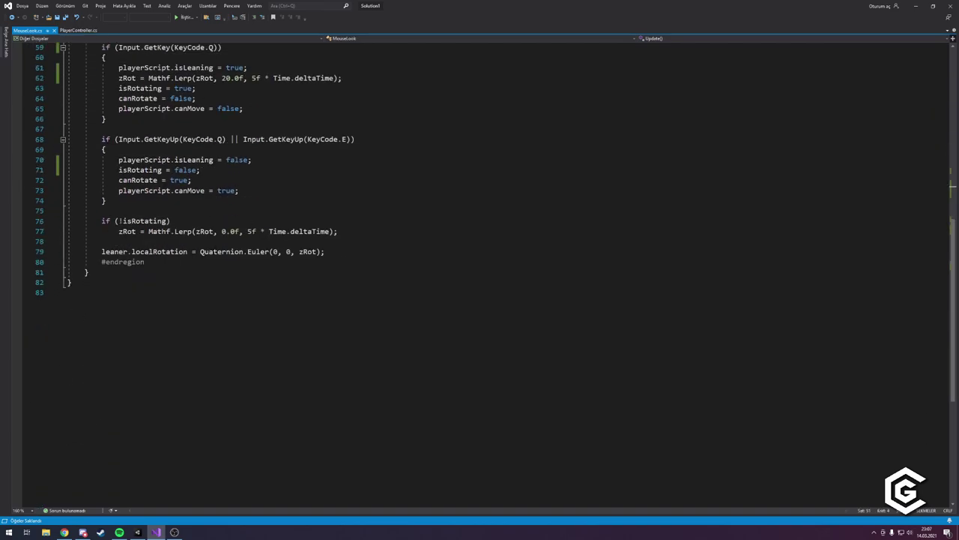
scroll(479, 270, up, 6)
scroll(480, 269, up, 8)
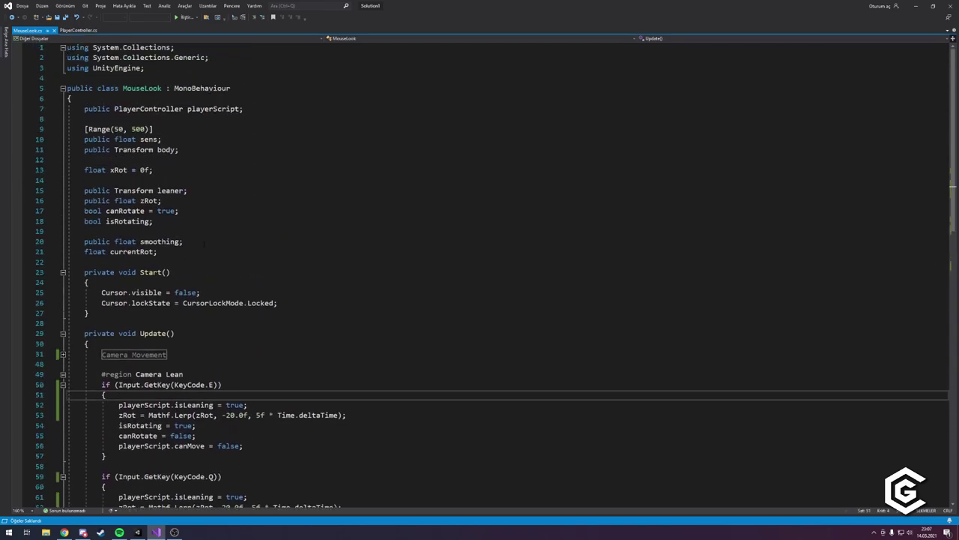
click(204, 243)
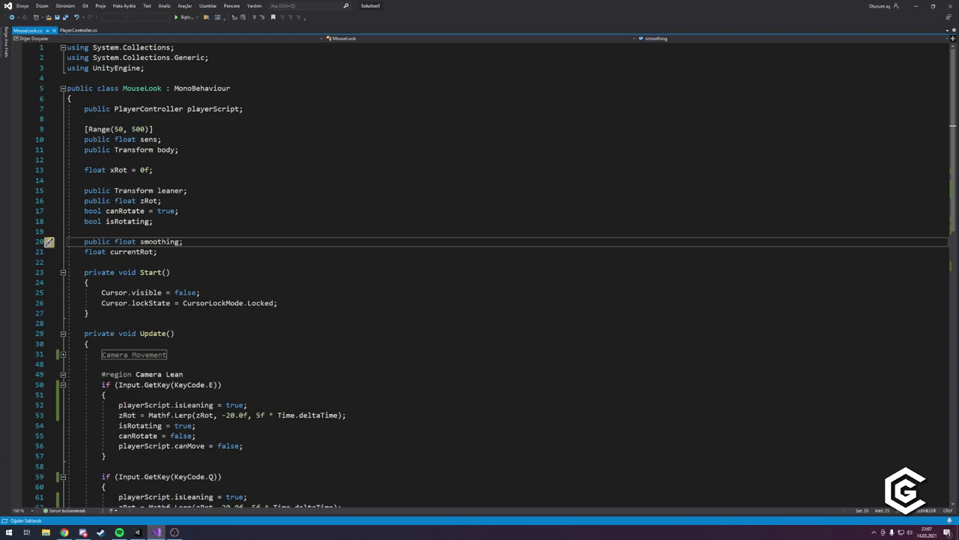
click(78, 30)
scroll(286, 365, up, 4)
scroll(285, 365, up, 6)
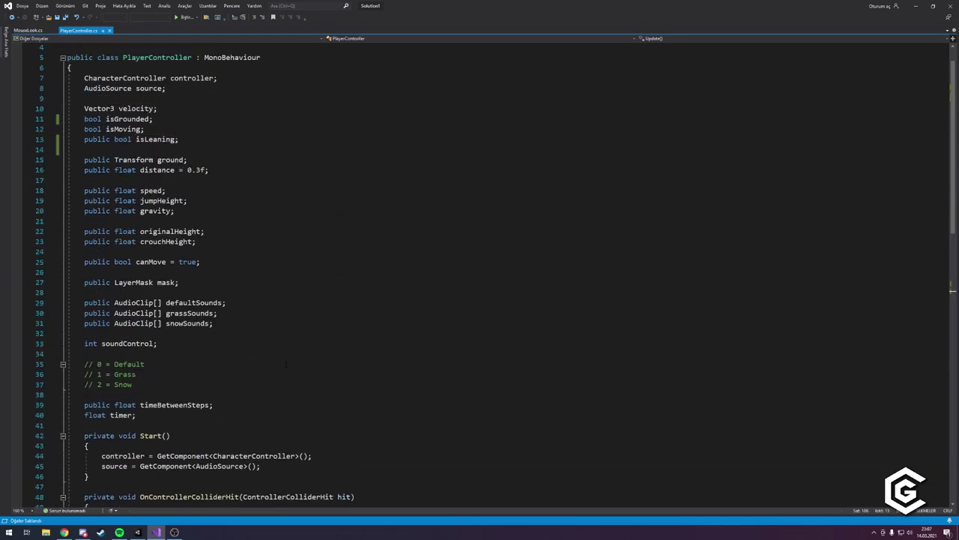
scroll(285, 365, up, 1)
click(26, 30)
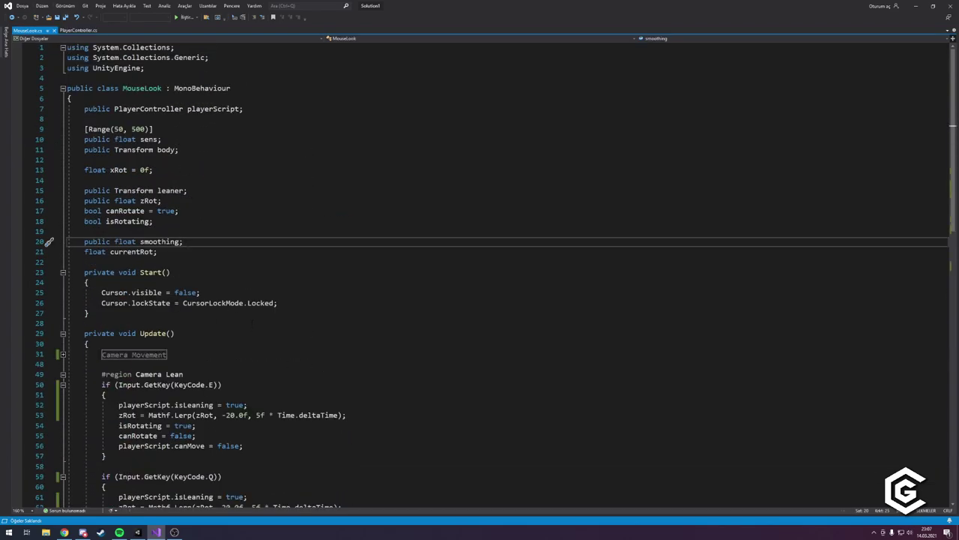
key(alt+Tab)
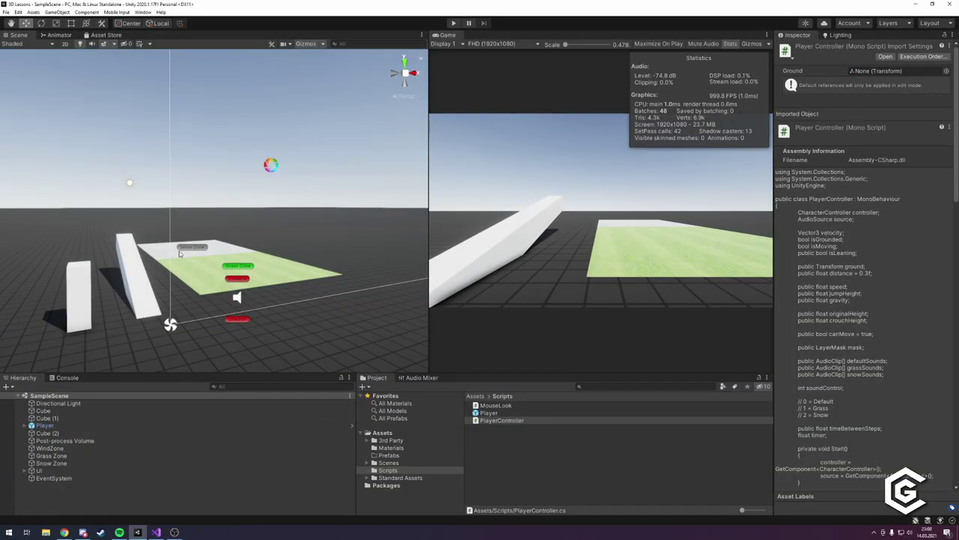
right_drag(179, 251, 232, 306)
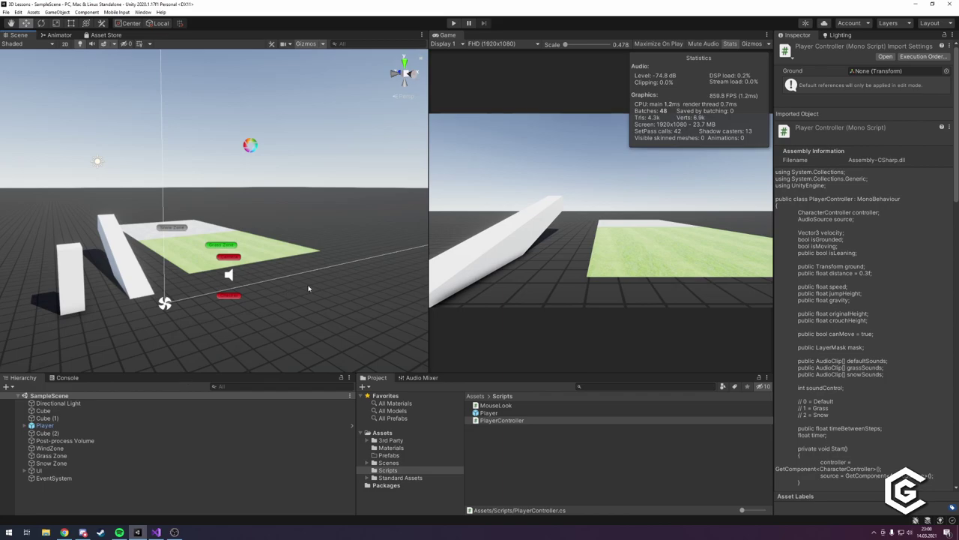
click(926, 532)
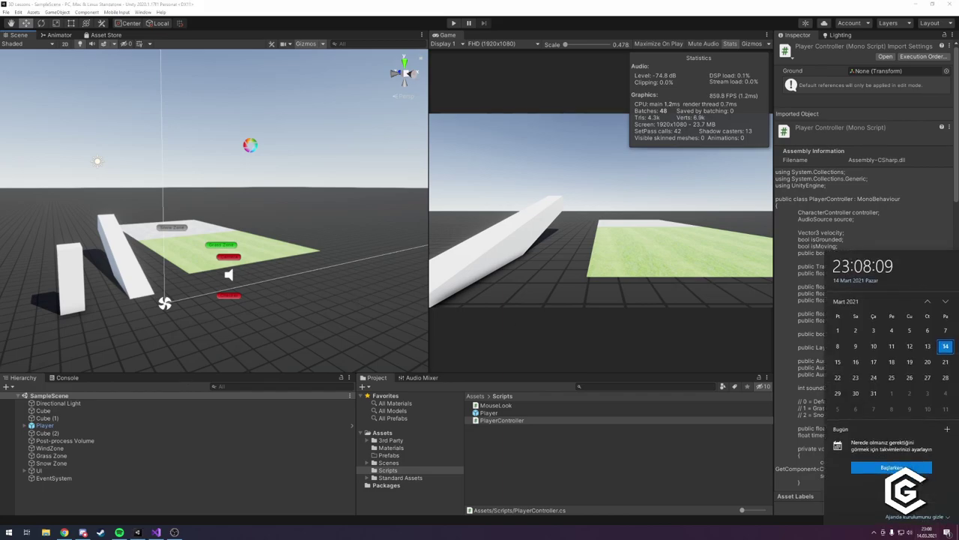
click(838, 362)
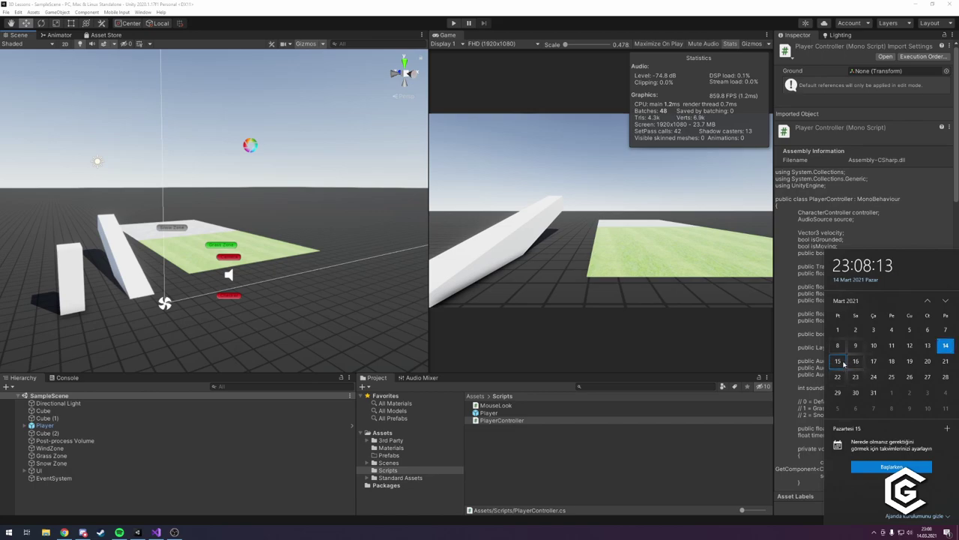
click(855, 362)
click(930, 533)
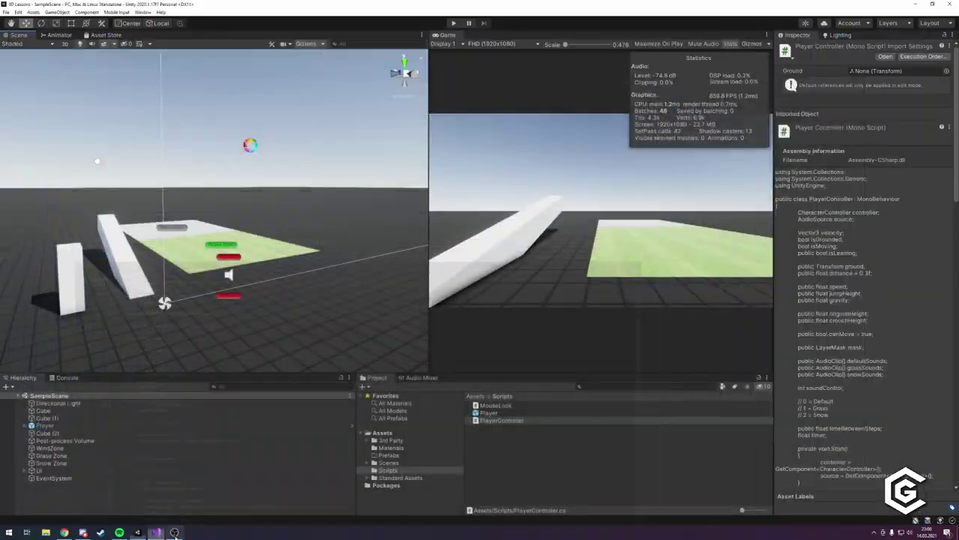
click(175, 532)
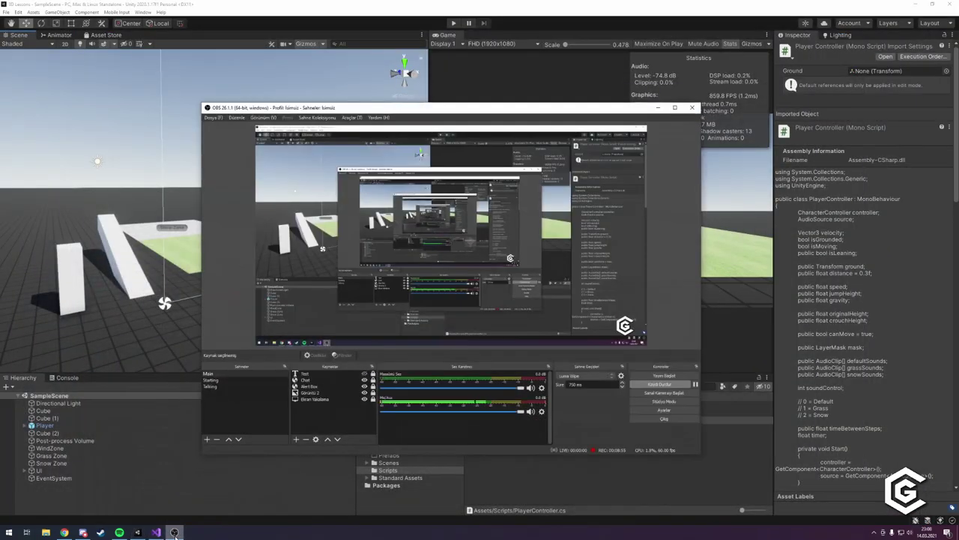
click(175, 532)
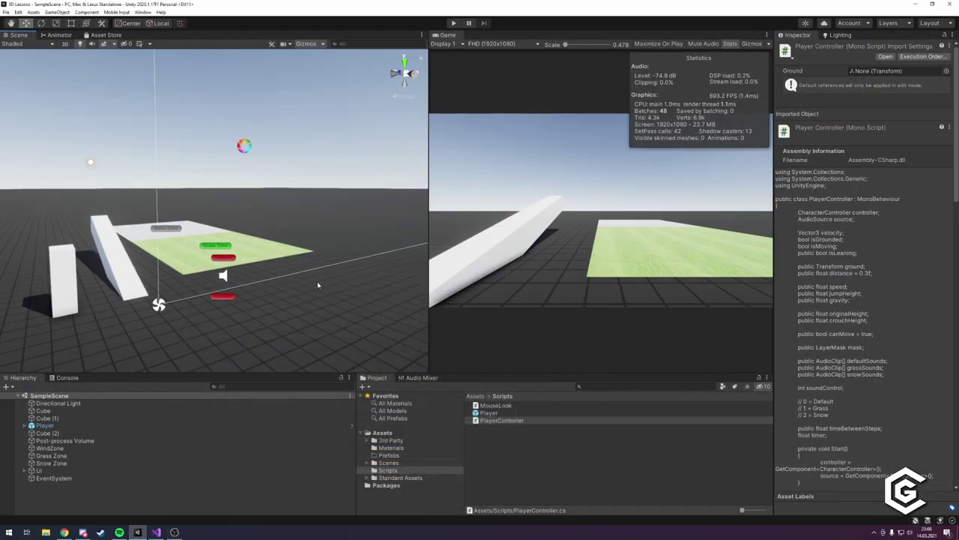
right_drag(299, 292, 284, 304)
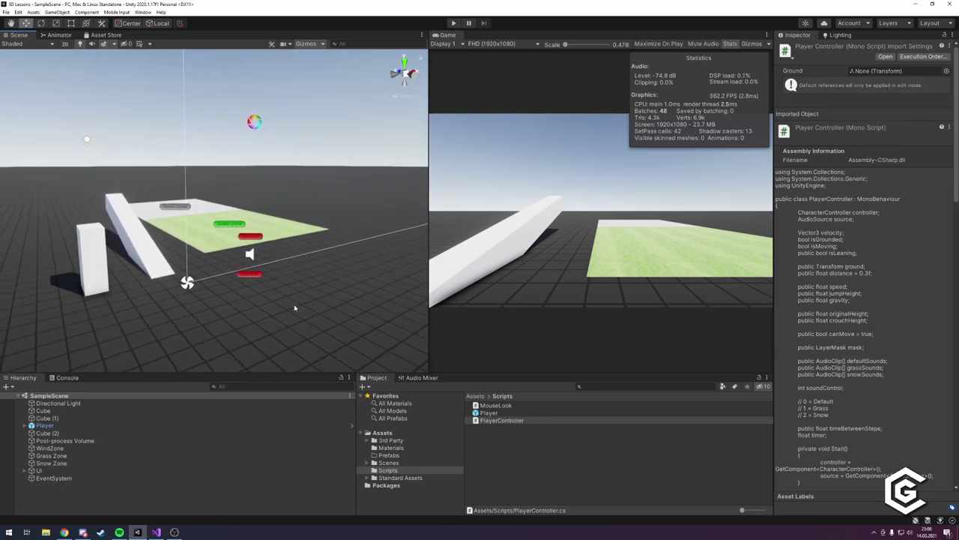
right_drag(284, 304, 280, 295)
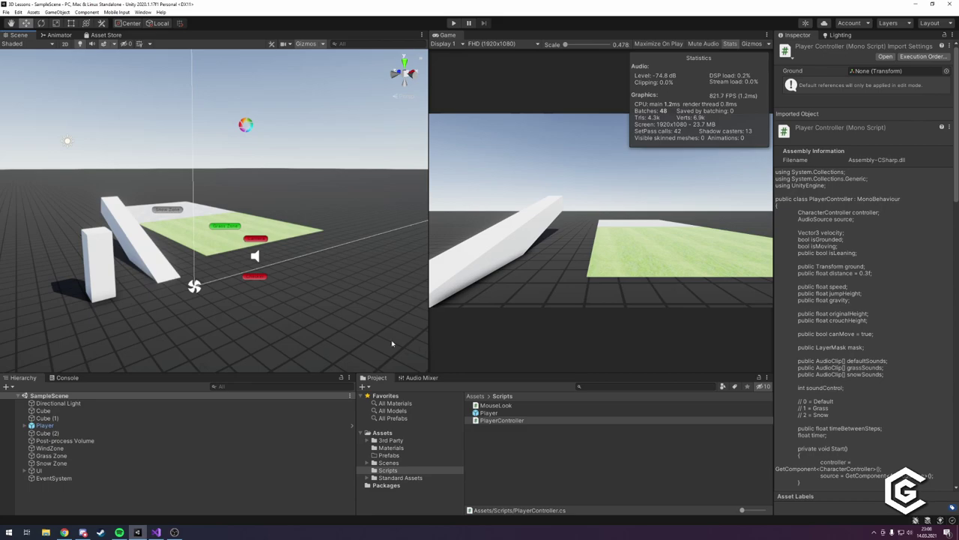
right_drag(391, 344, 357, 359)
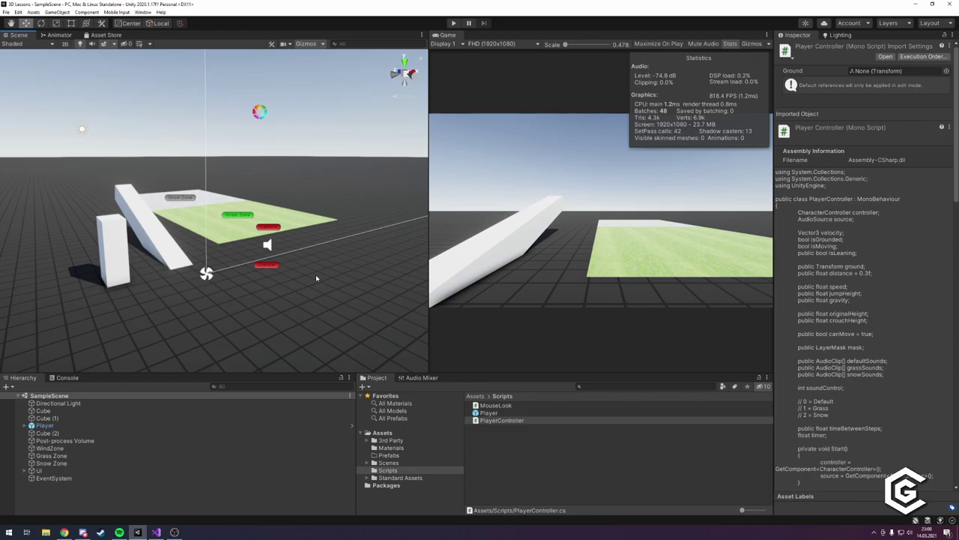
right_drag(314, 273, 316, 272)
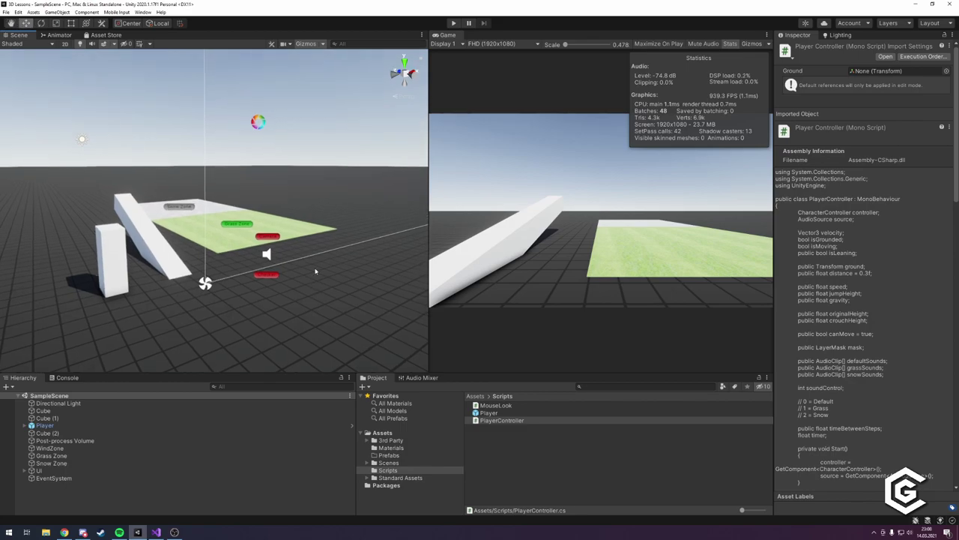